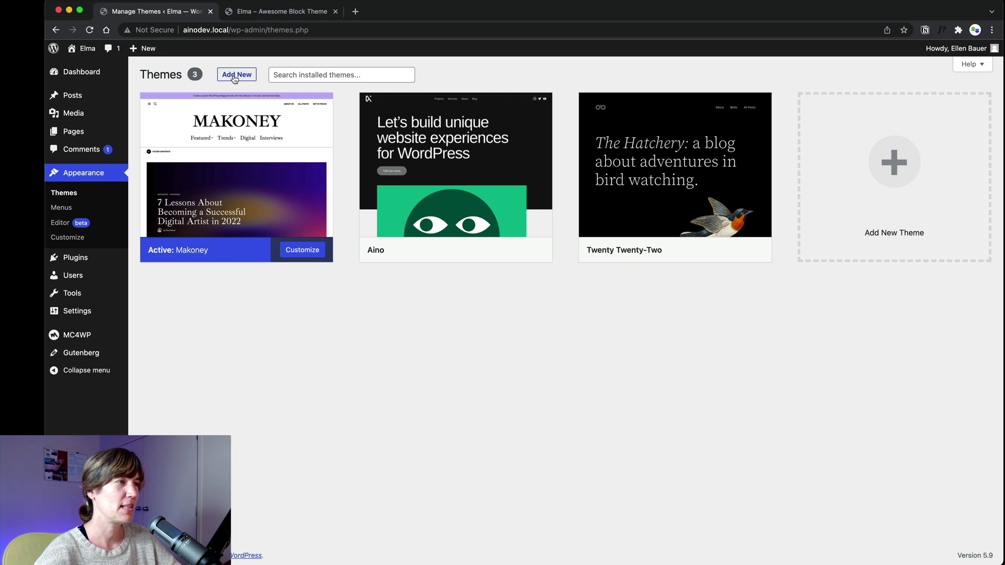
# Step: Filter Add Themes by the Full Site Editing feature and browse the 46 block themes
pyautogui.click(235, 77)
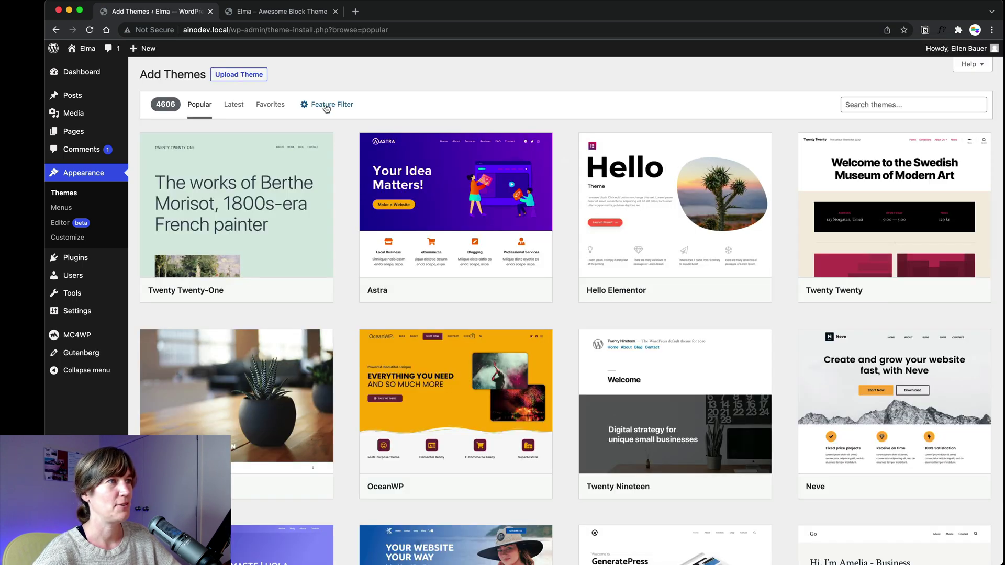
pyautogui.click(325, 107)
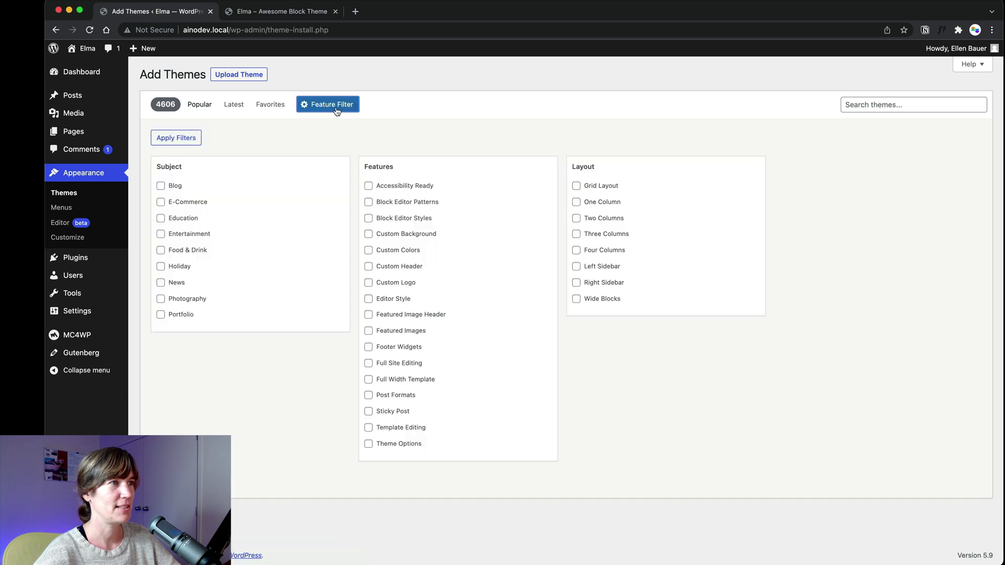
pyautogui.click(369, 365)
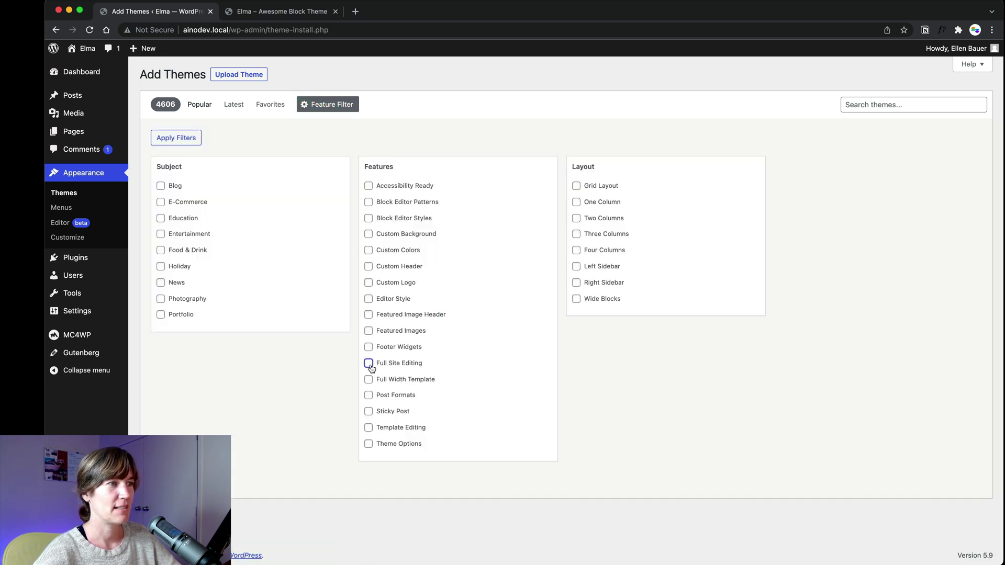
pyautogui.click(197, 140)
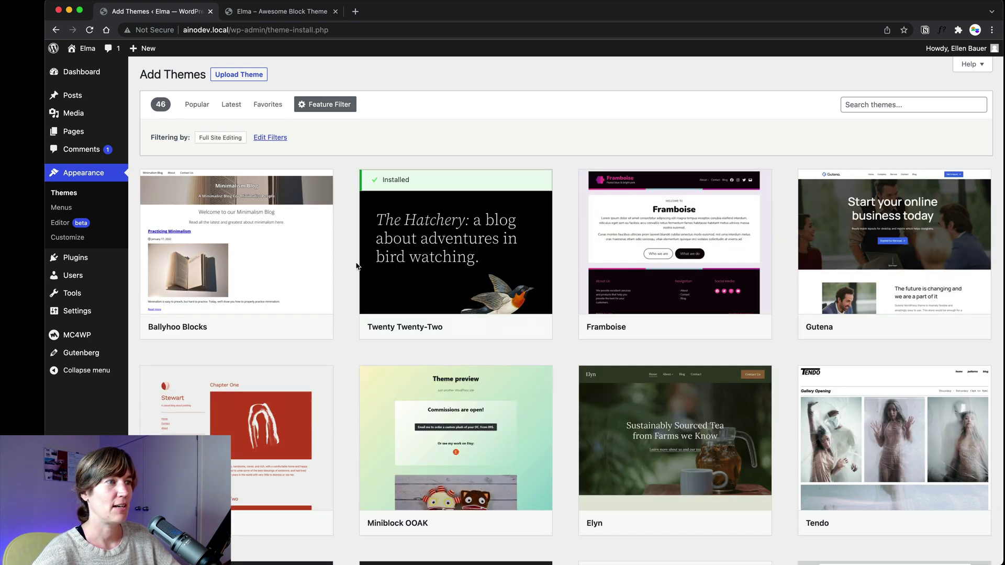
pyautogui.scroll(-20, 347, 259)
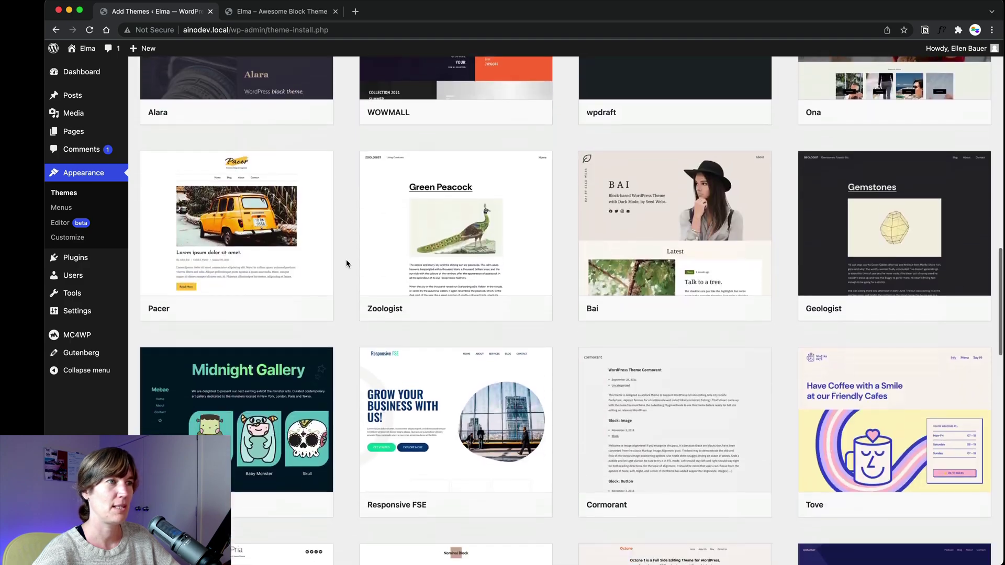
pyautogui.scroll(-5, 342, 257)
pyautogui.scroll(12, 329, 239)
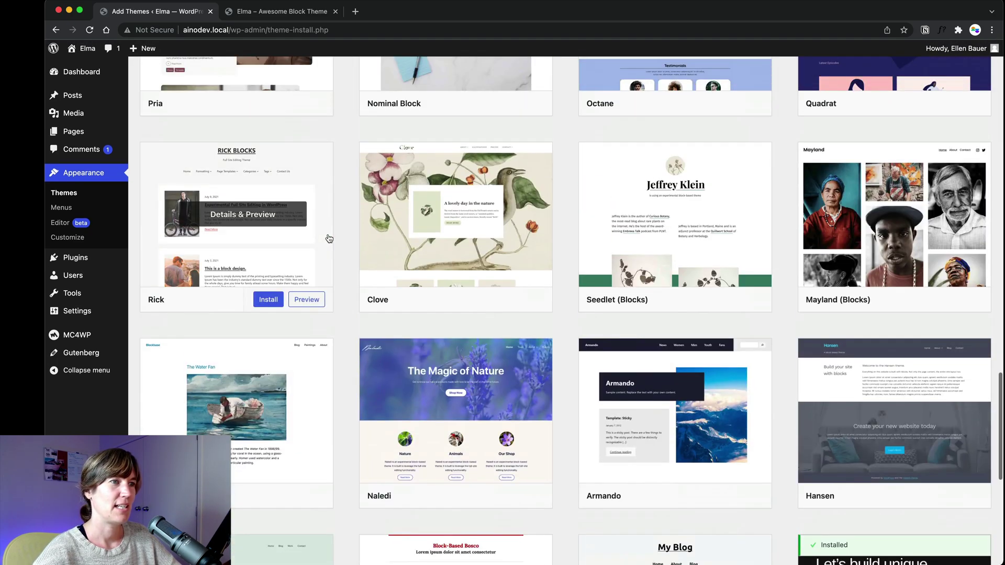
pyautogui.scroll(15, 328, 238)
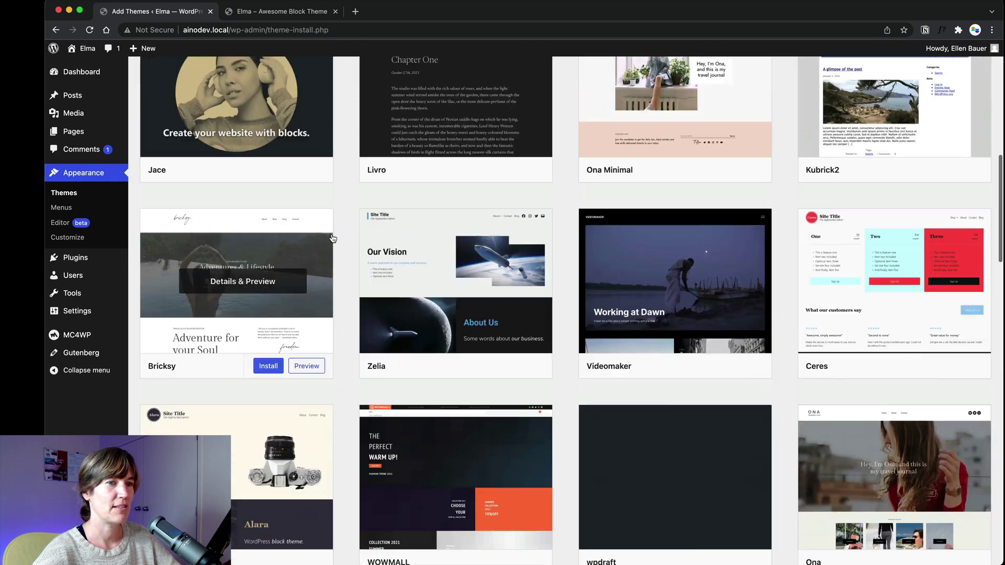
pyautogui.scroll(8, 331, 239)
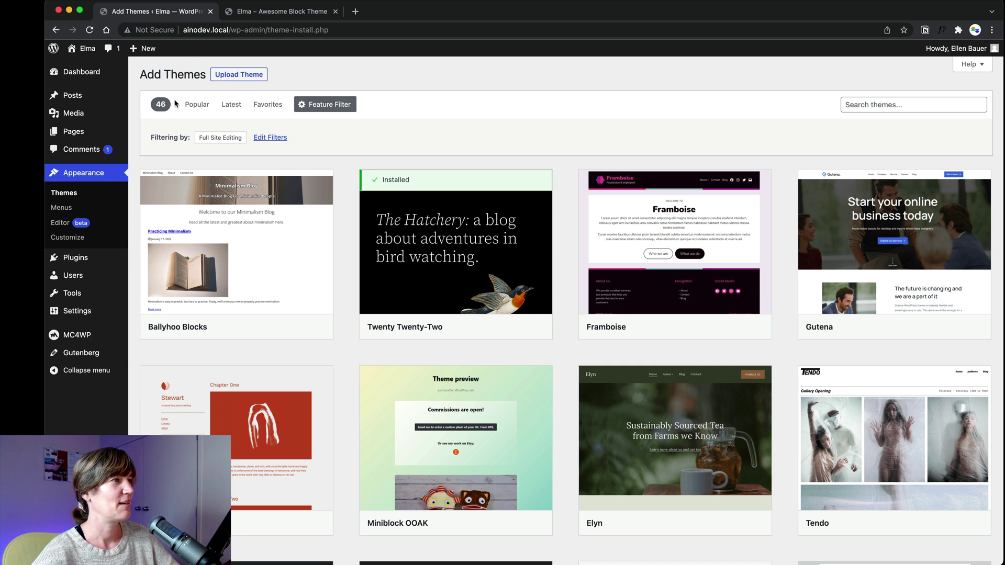
# Step: Go from the installed themes to Appearance > Editor, opening the Elma Index template
pyautogui.click(81, 196)
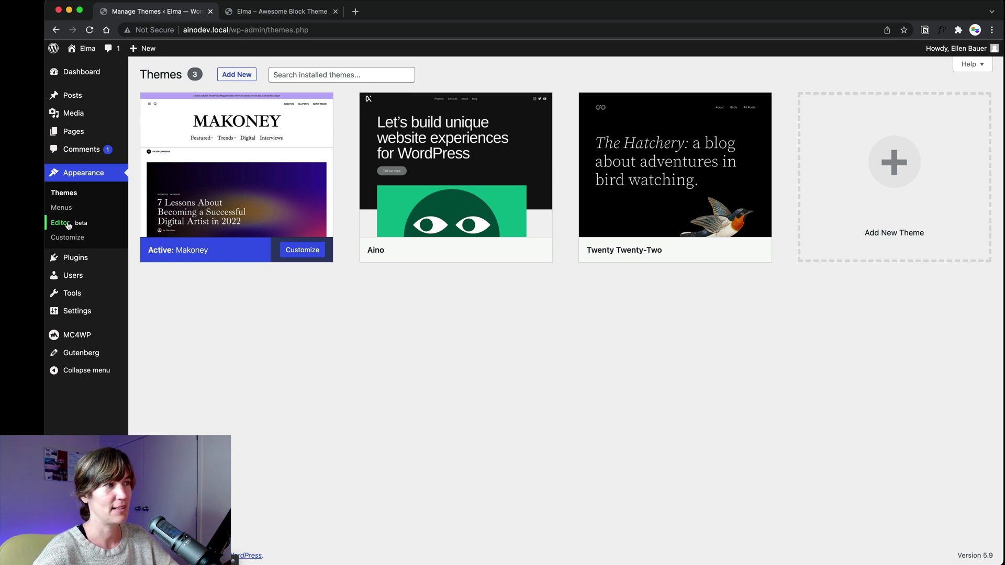
pyautogui.click(67, 224)
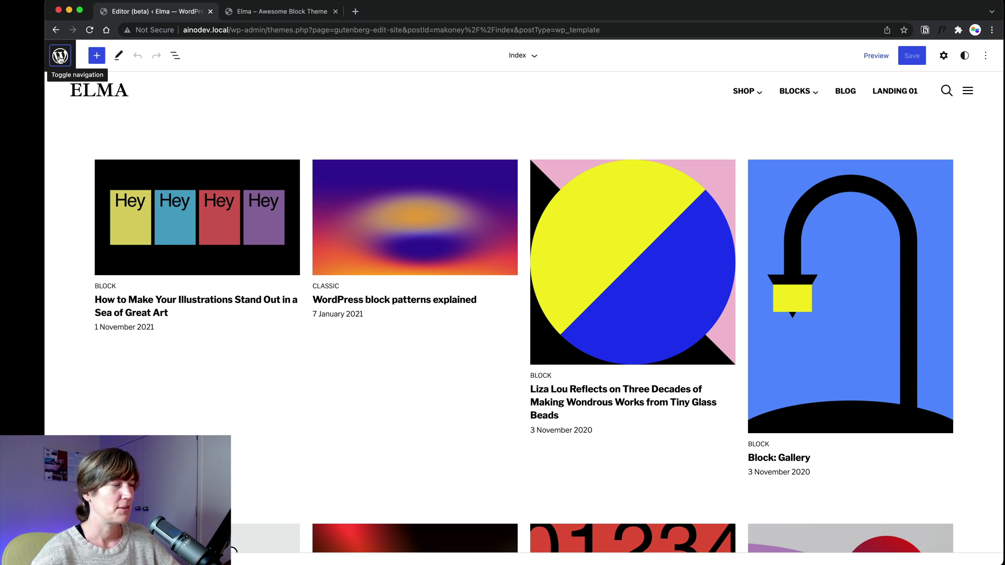
# Step: Toggle the Site Editor navigation panel, leaving Site, Templates and Template Parts shown
pyautogui.click(60, 56)
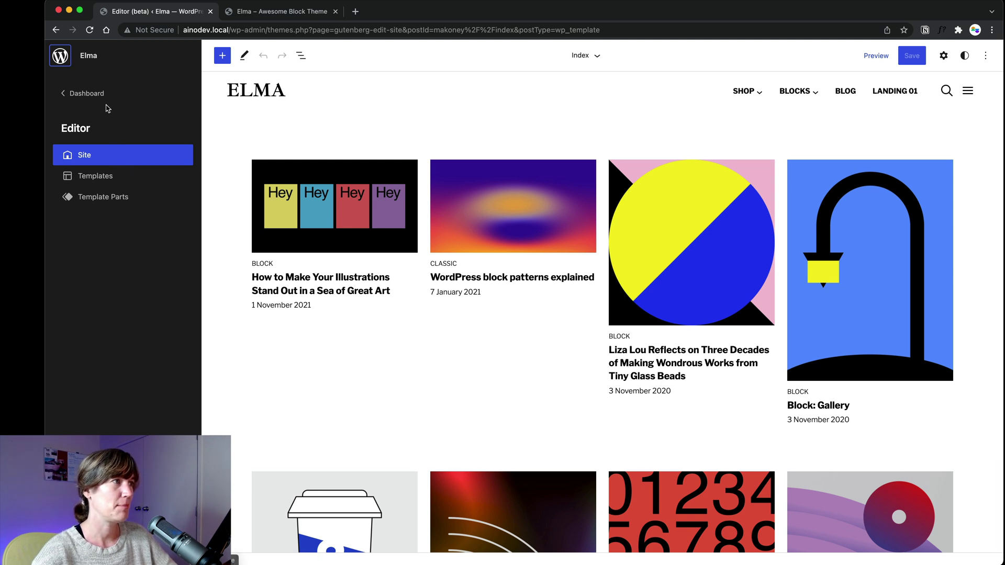
pyautogui.click(61, 62)
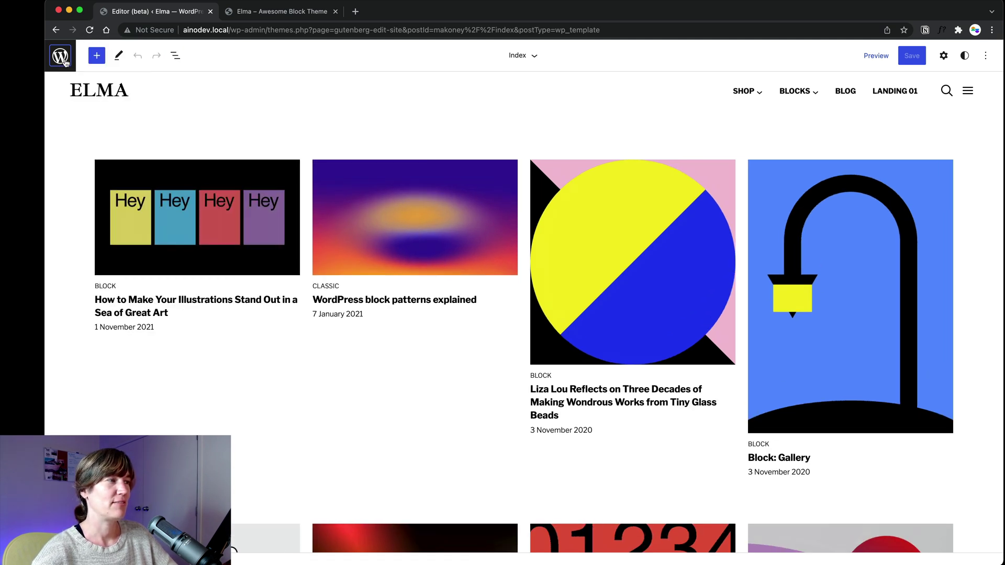
pyautogui.click(64, 61)
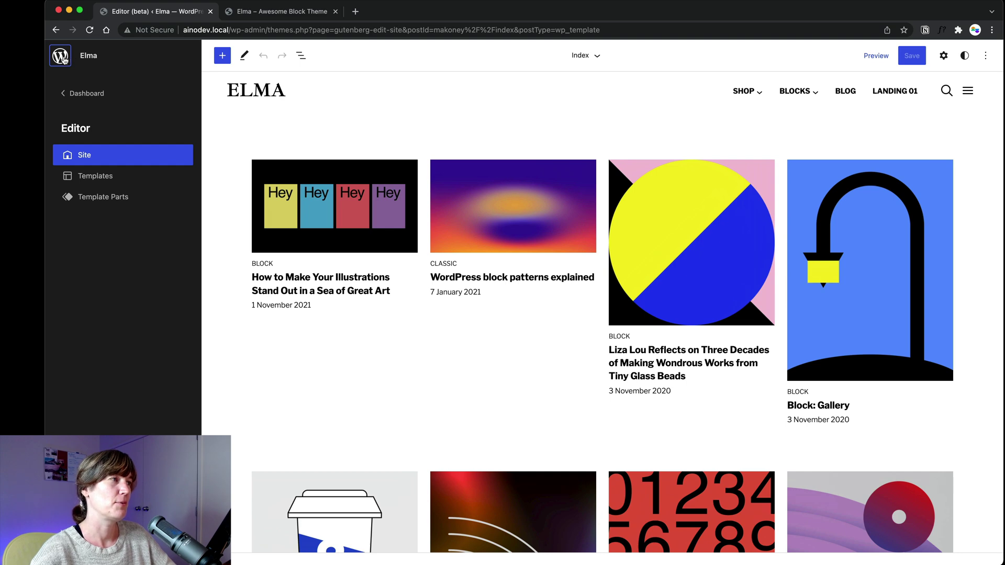
pyautogui.click(63, 60)
pyautogui.click(63, 59)
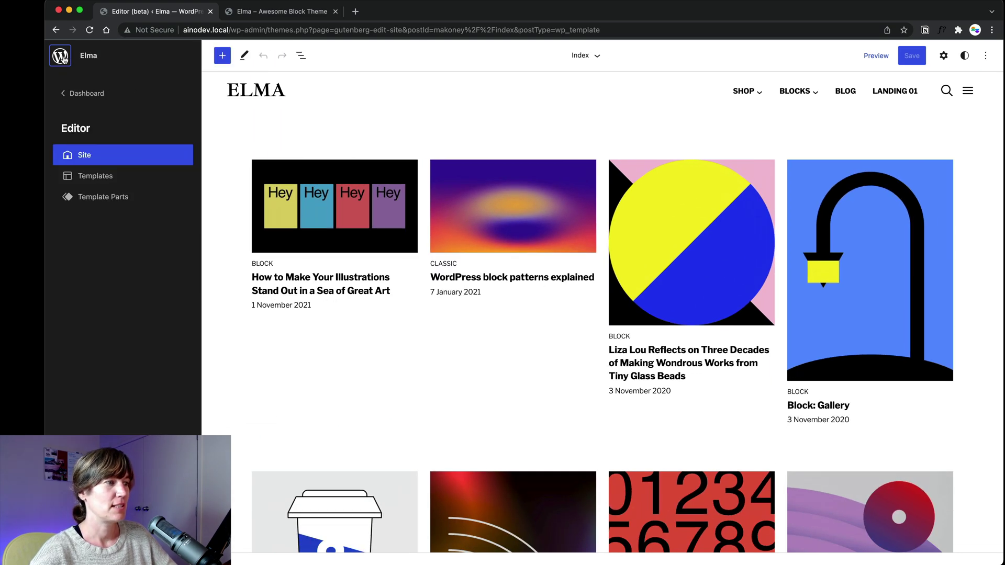
pyautogui.click(64, 60)
pyautogui.click(63, 58)
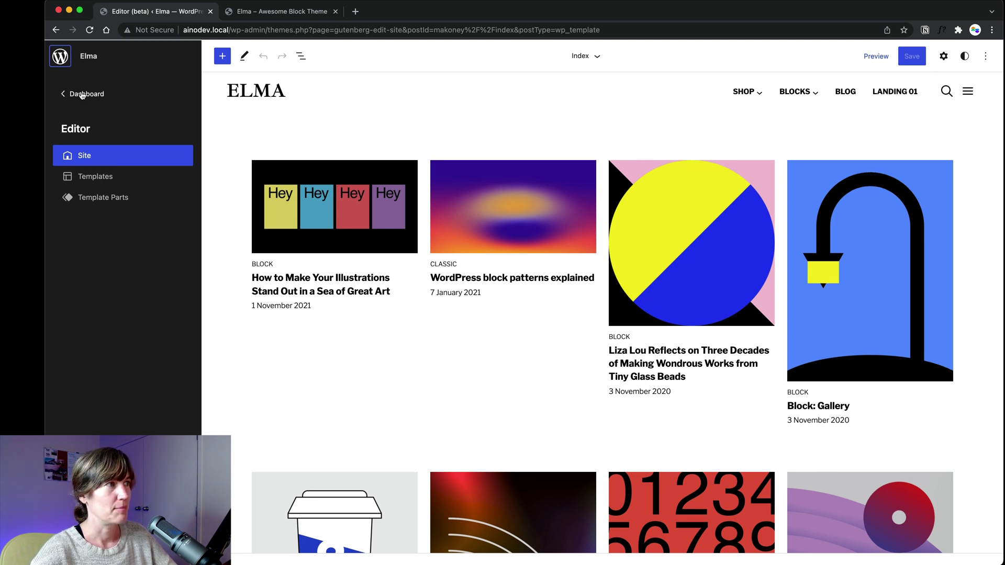
pyautogui.click(83, 95)
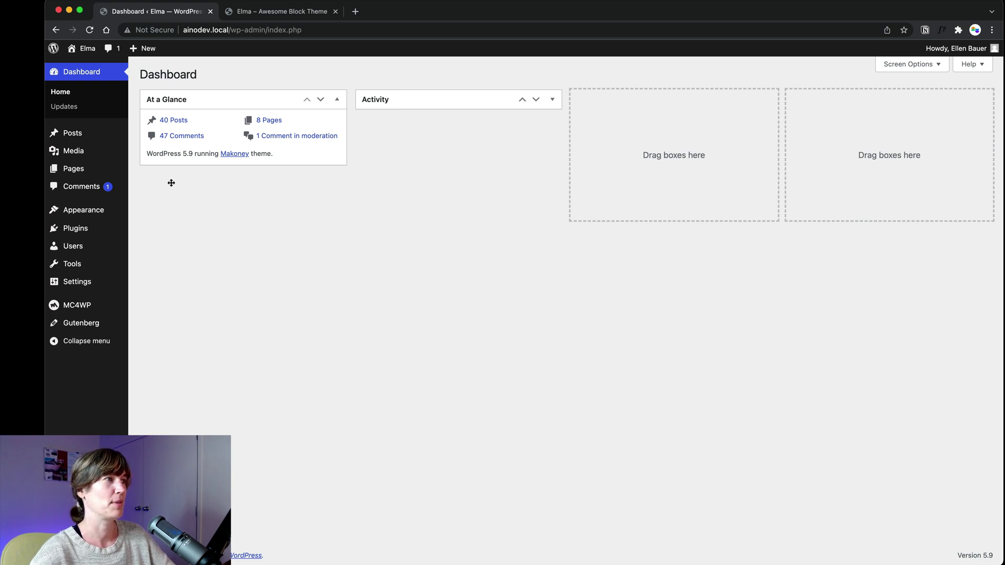
pyautogui.moveTo(117, 217)
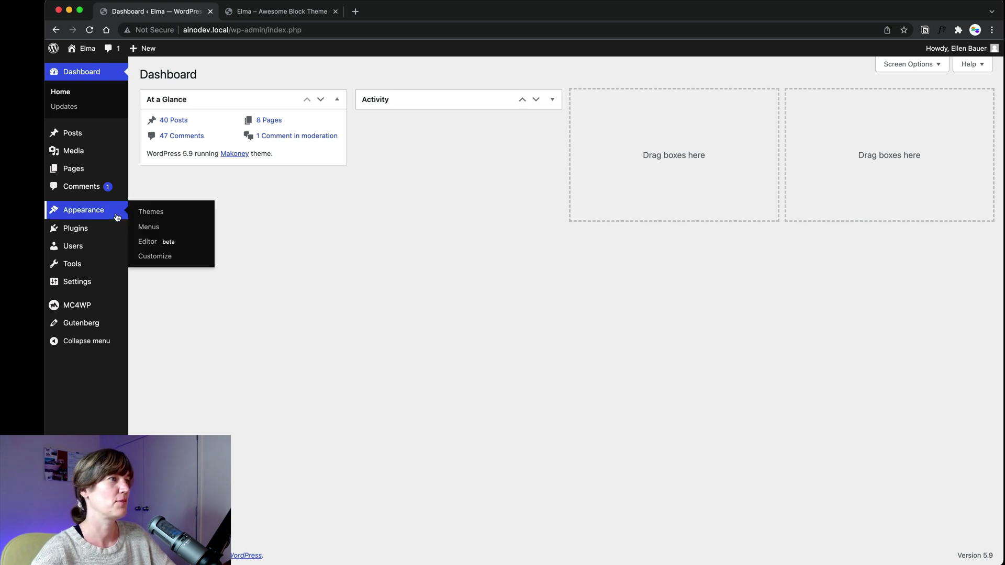
pyautogui.click(148, 245)
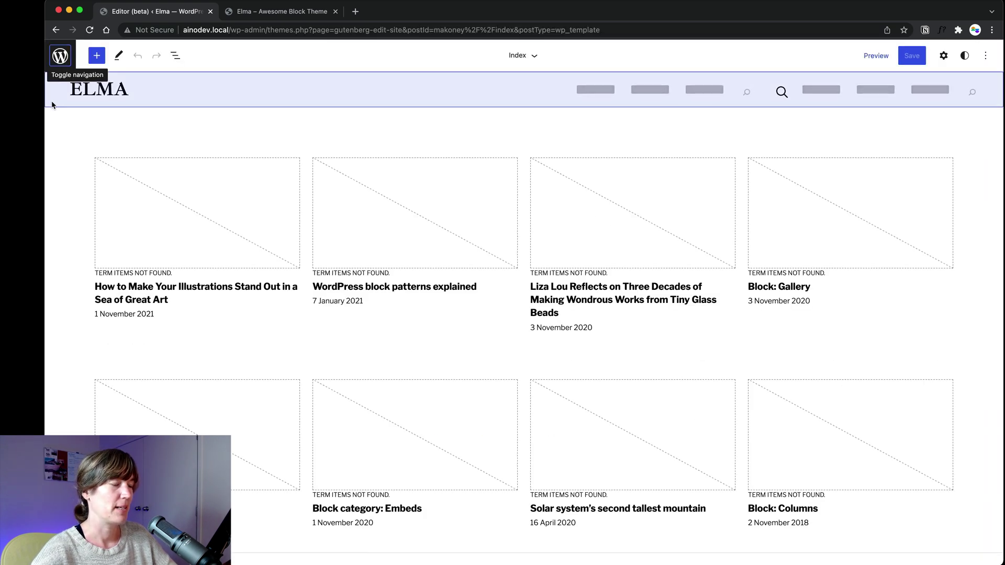
pyautogui.click(61, 55)
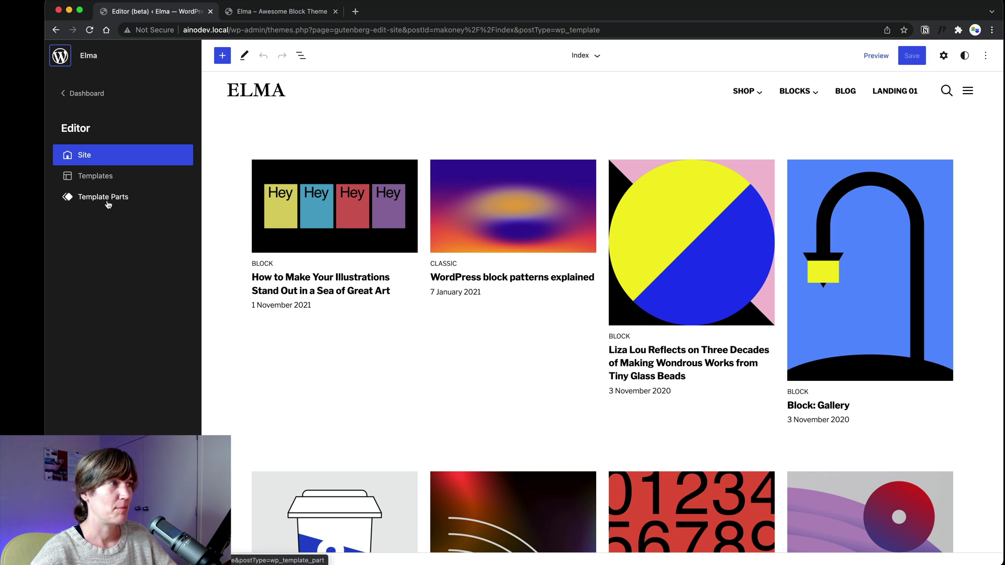
# Step: Show the Makoney templates list and scroll through it
pyautogui.click(94, 181)
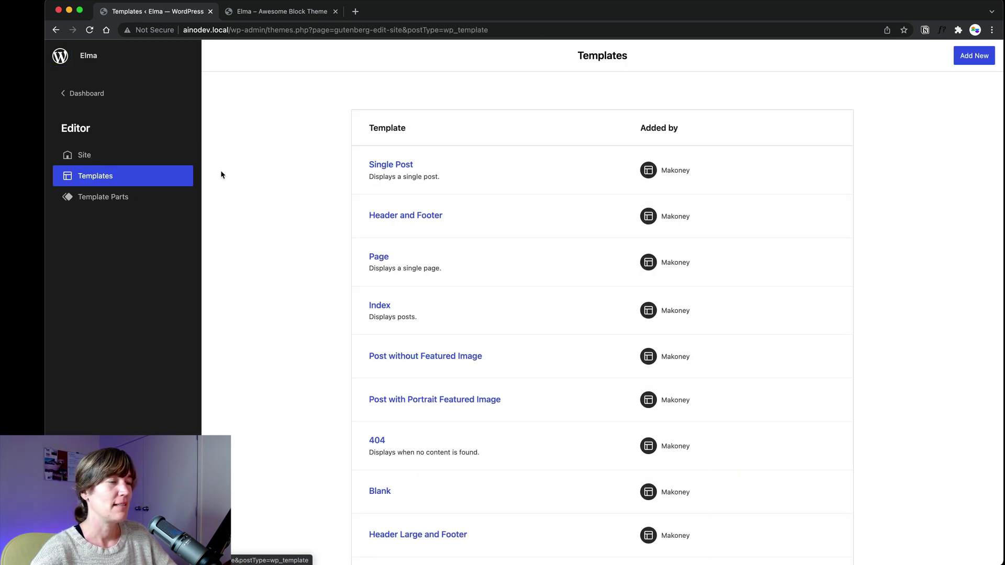
pyautogui.scroll(-3, 296, 228)
pyautogui.scroll(3, 294, 225)
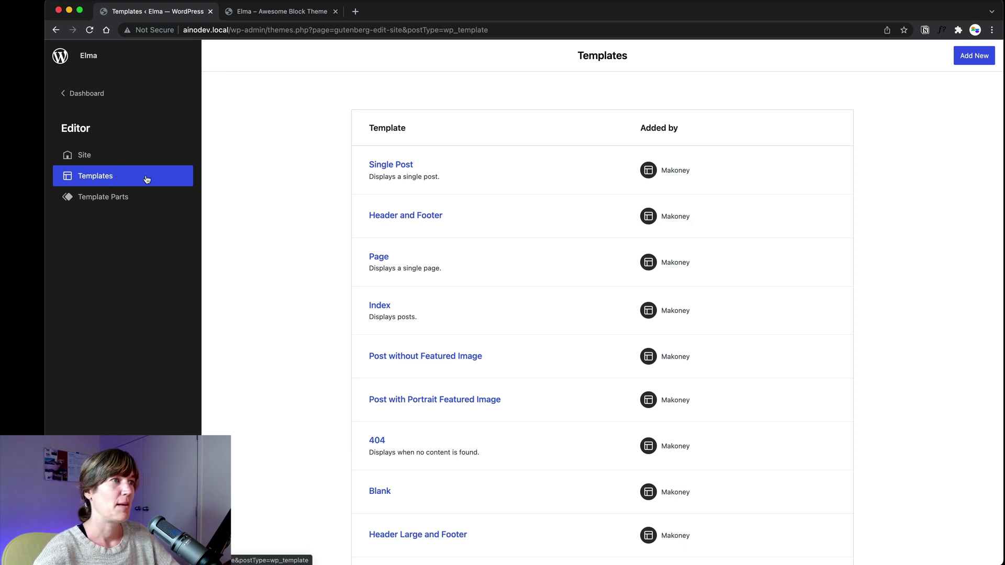
pyautogui.scroll(-5, 322, 197)
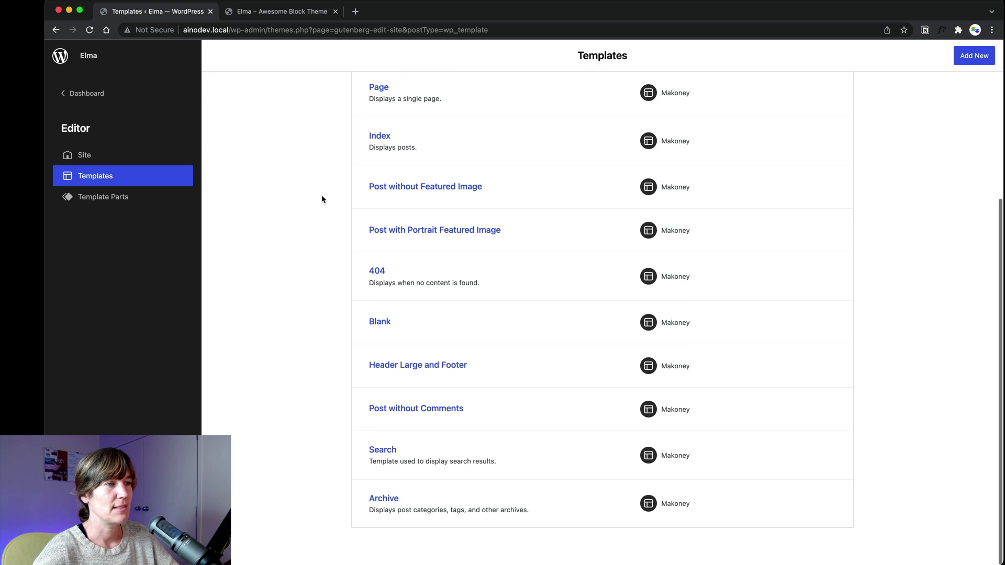
pyautogui.scroll(5, 322, 198)
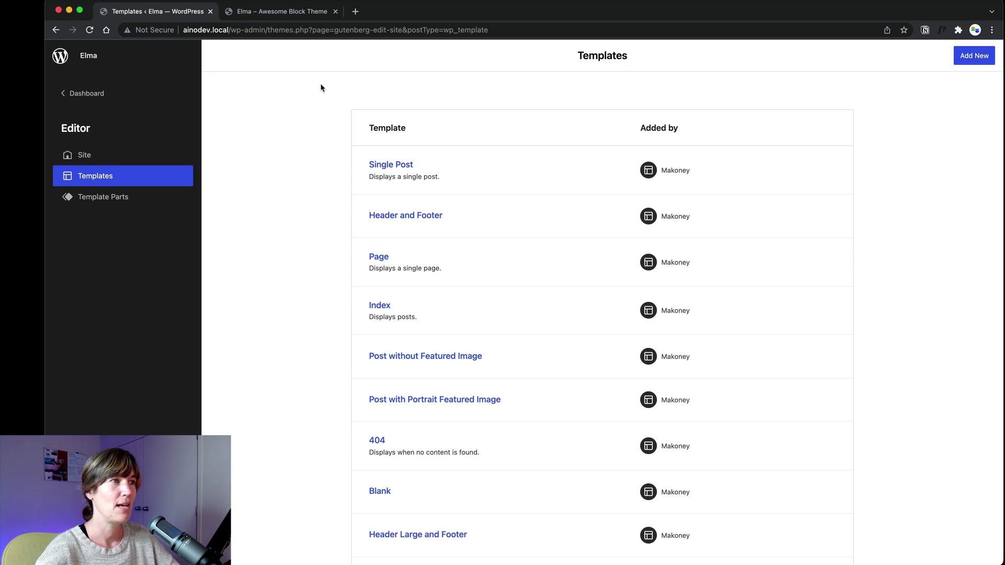
pyautogui.scroll(-3, 316, 117)
pyautogui.scroll(3, 309, 112)
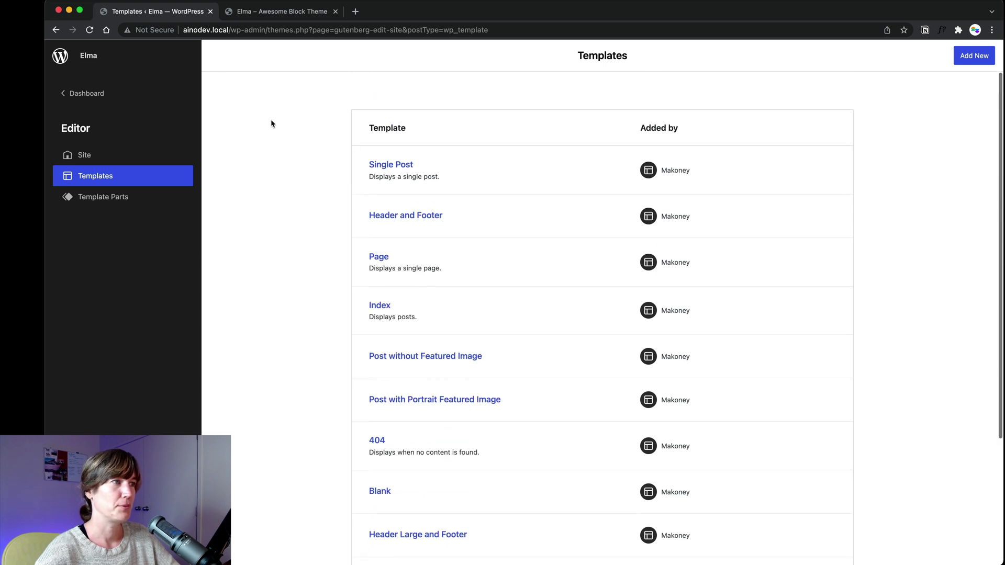
# Step: View the Template Parts list, then return to Templates and scroll through Single Post, Index, 404 and others
pyautogui.click(90, 203)
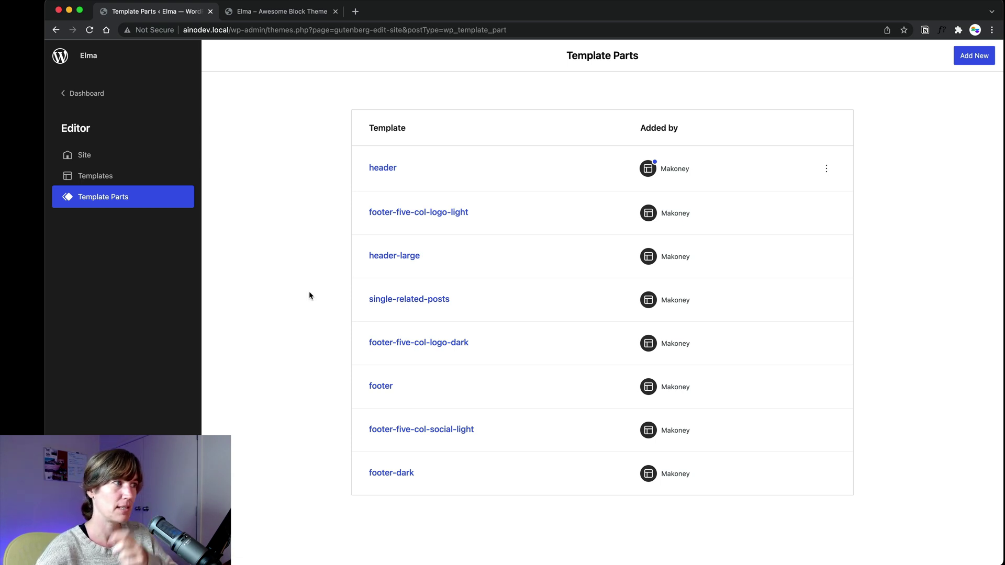
pyautogui.click(107, 176)
pyautogui.scroll(-3, 333, 263)
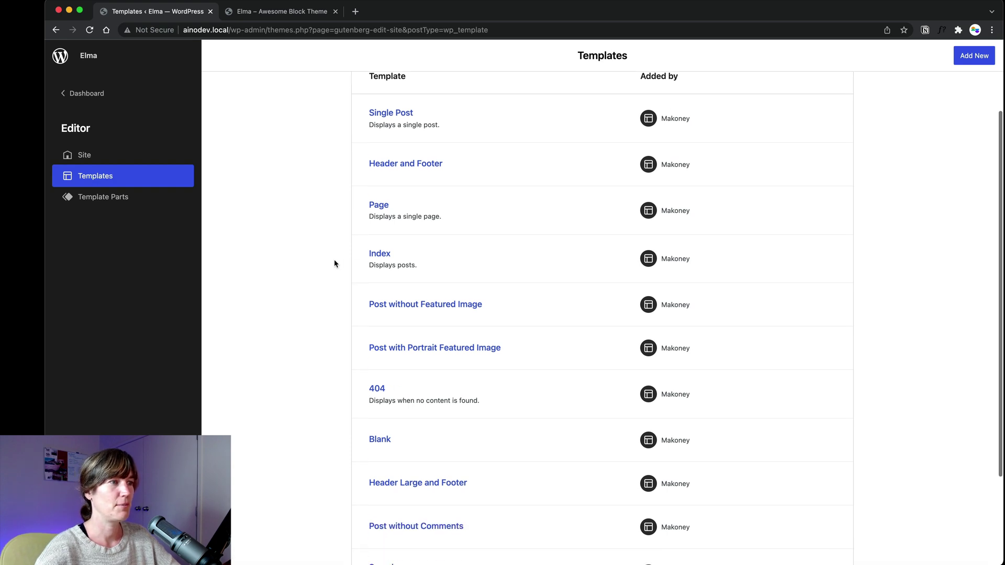
pyautogui.scroll(-4, 319, 286)
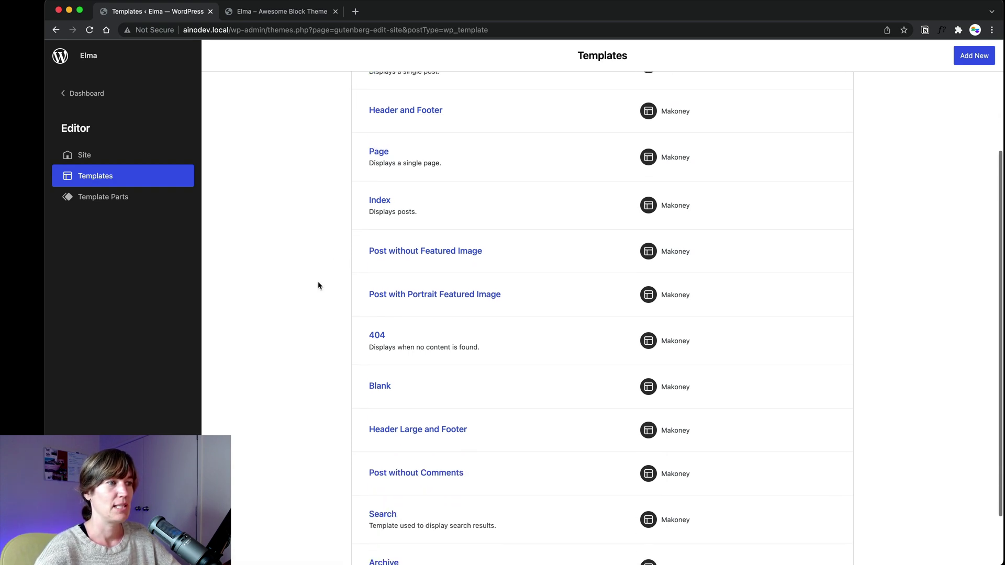
pyautogui.scroll(4, 319, 286)
pyautogui.scroll(3, 318, 286)
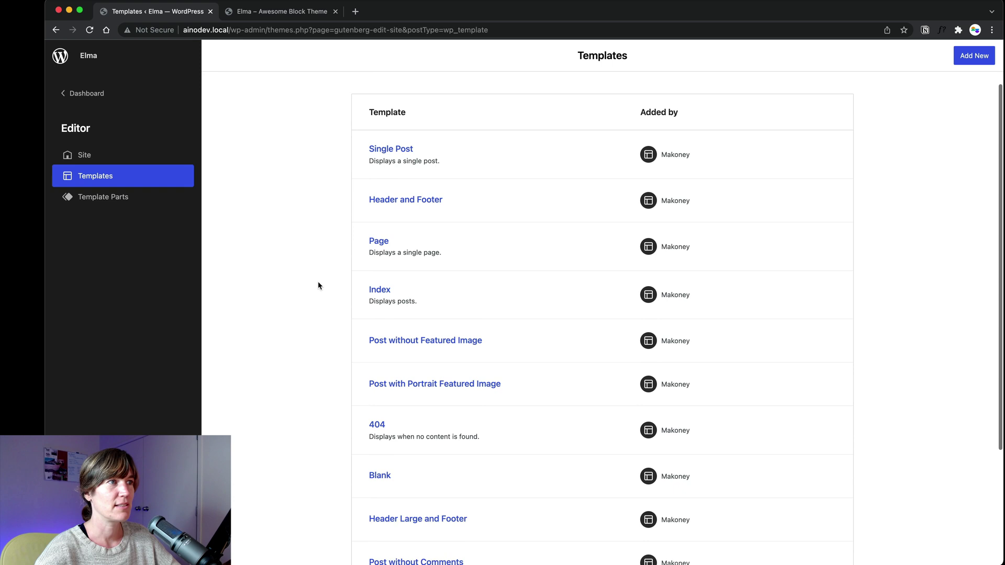
pyautogui.scroll(-2, 382, 317)
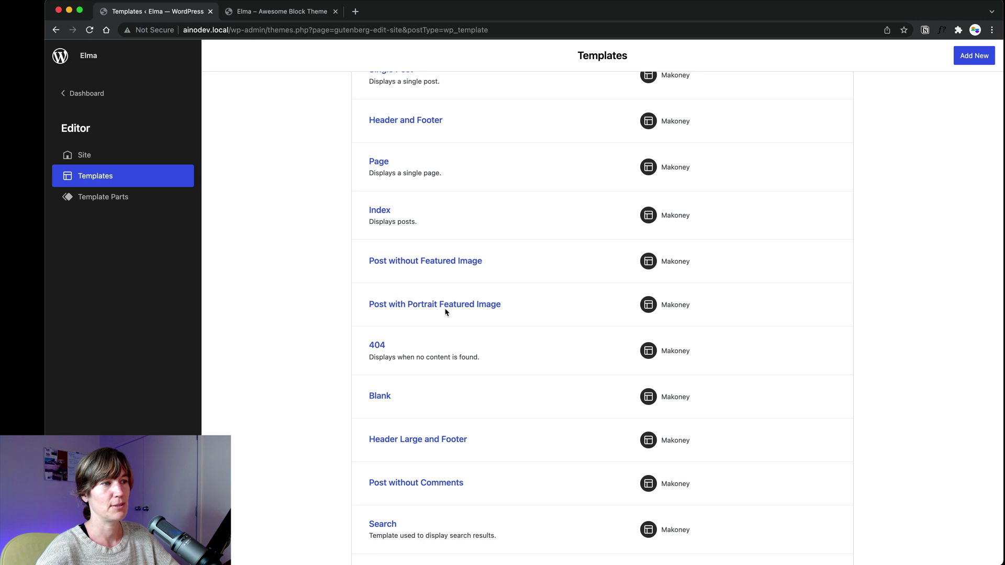
pyautogui.scroll(-1, 328, 313)
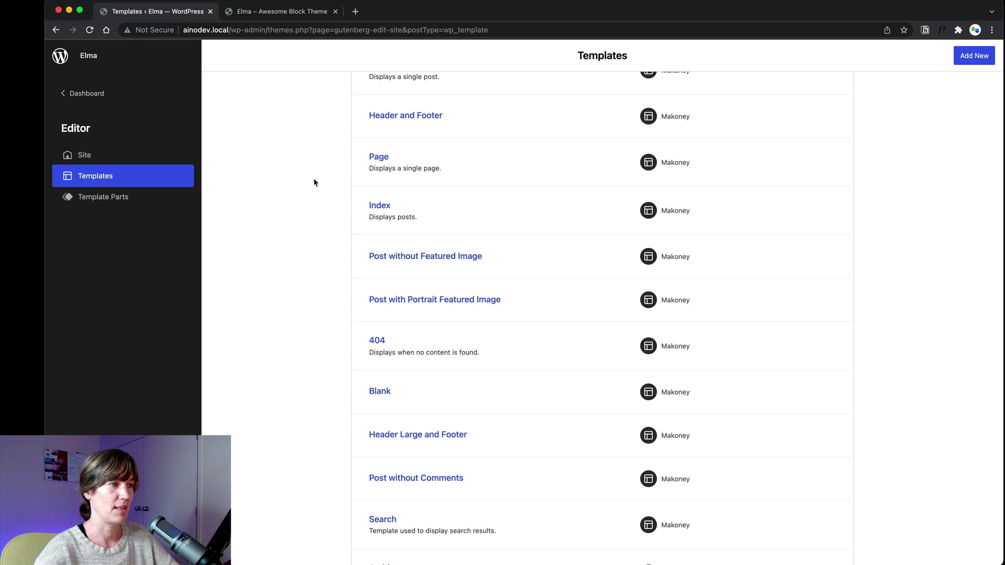
pyautogui.scroll(-5, 314, 182)
pyautogui.scroll(-1, 314, 180)
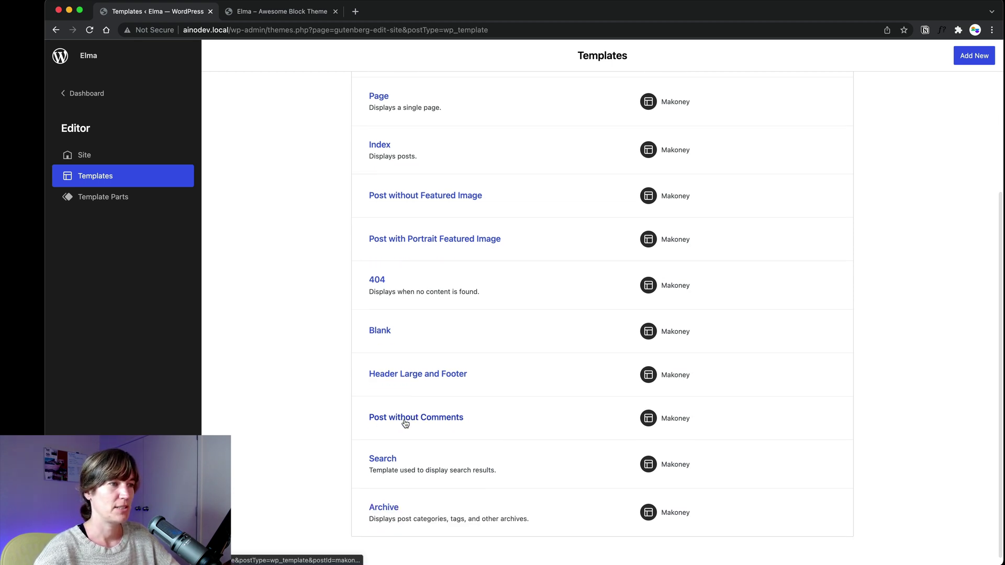
pyautogui.scroll(1, 287, 344)
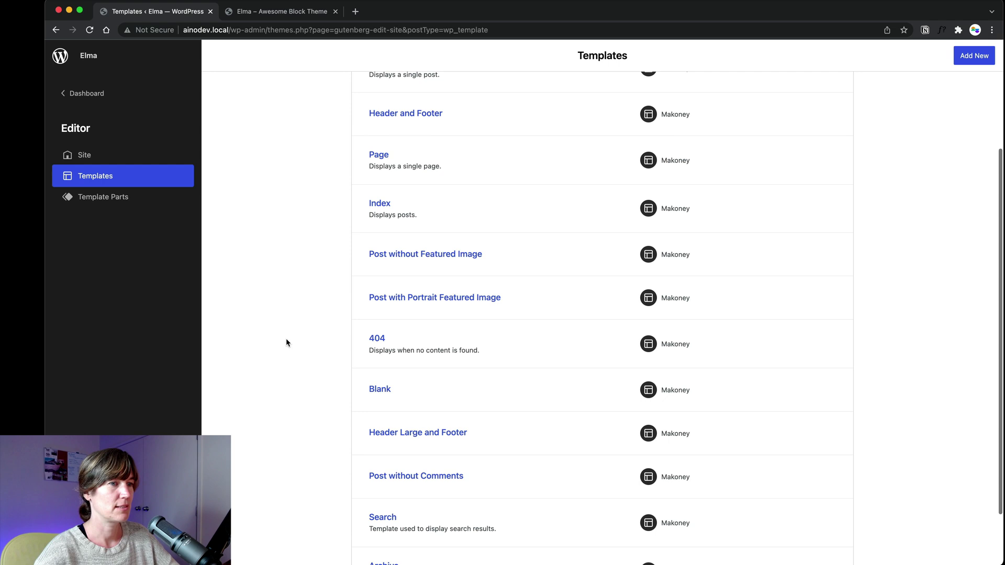
pyautogui.scroll(3, 286, 343)
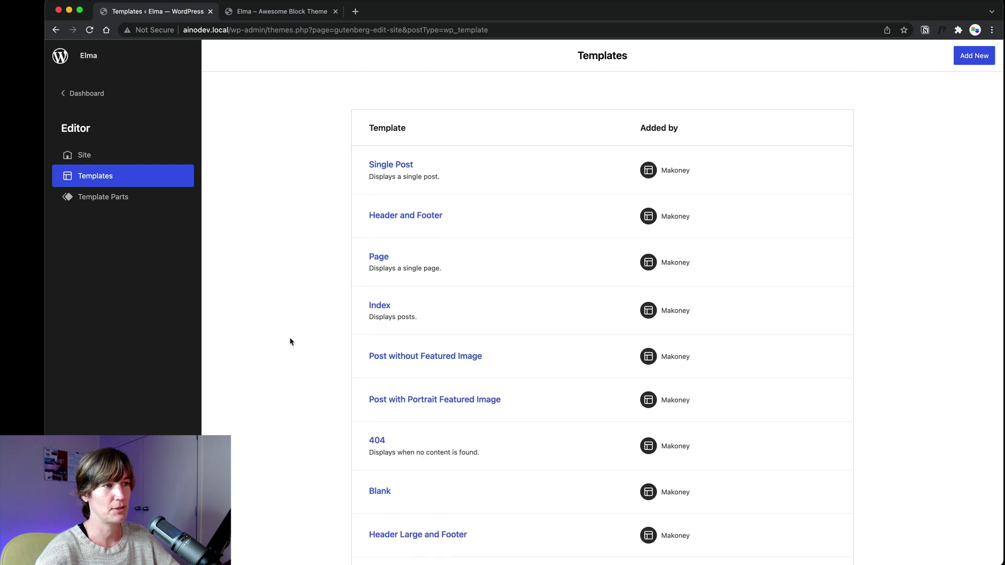
# Step: Open the header template part from the Template Parts list
pyautogui.click(110, 202)
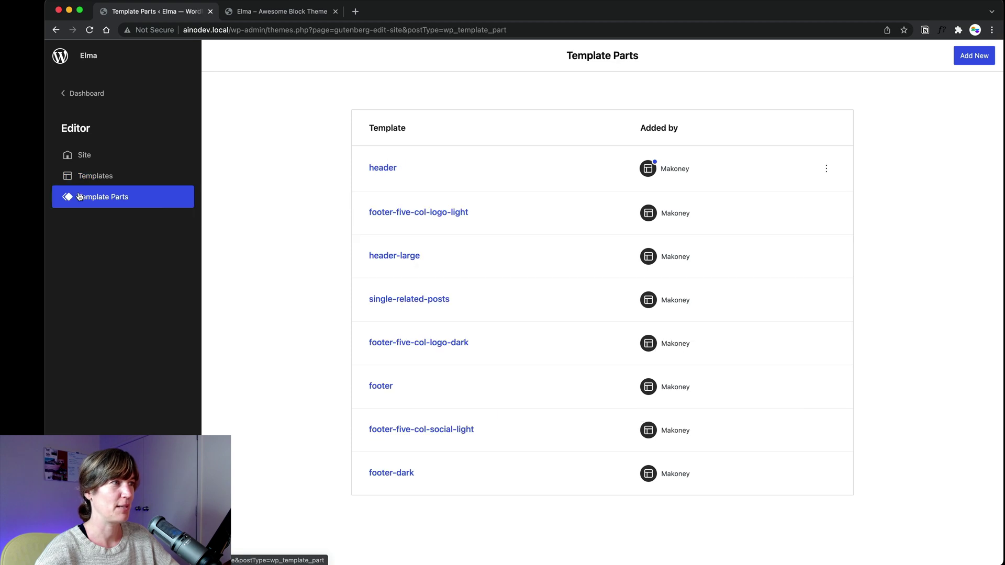
pyautogui.click(126, 183)
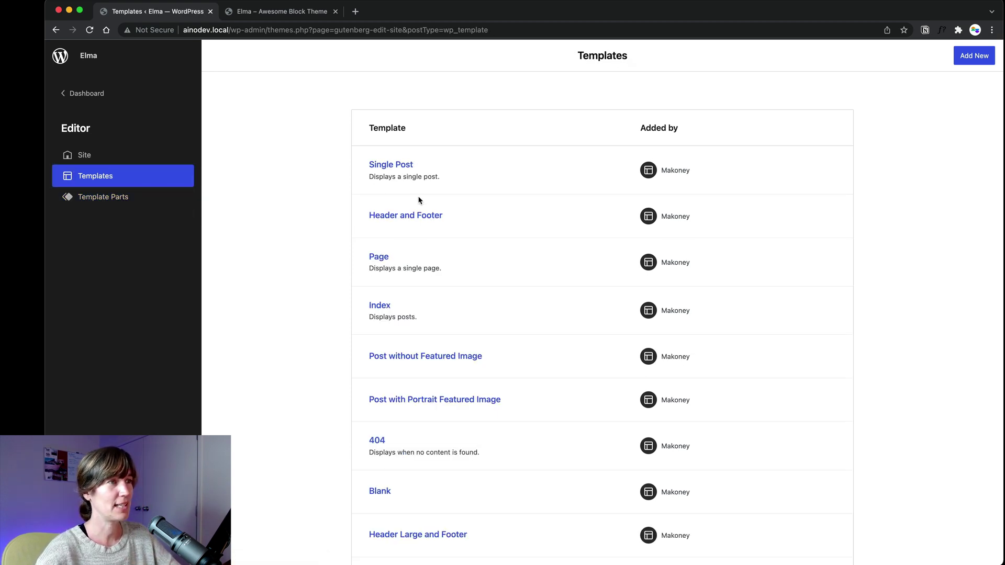
pyautogui.click(134, 204)
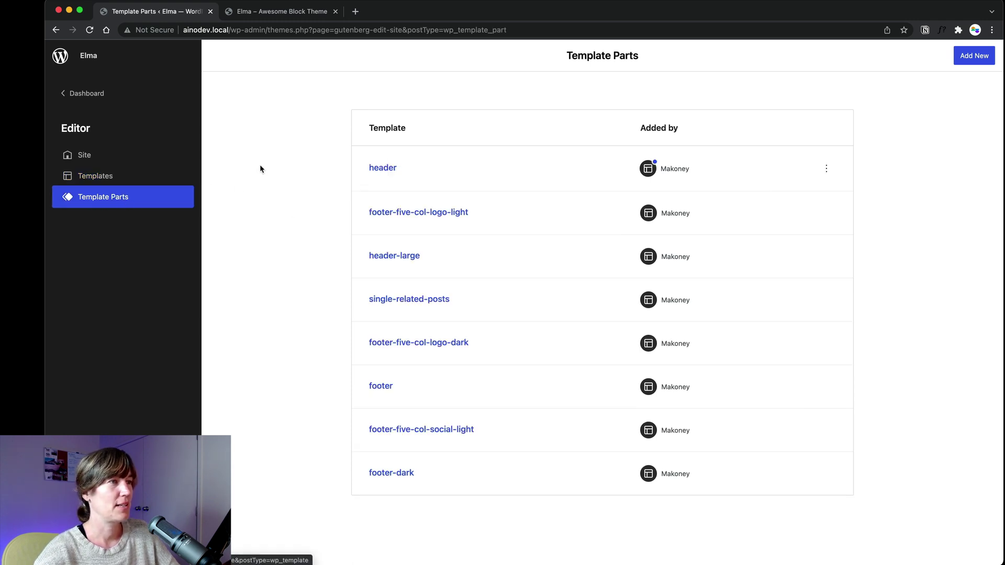
pyautogui.click(380, 169)
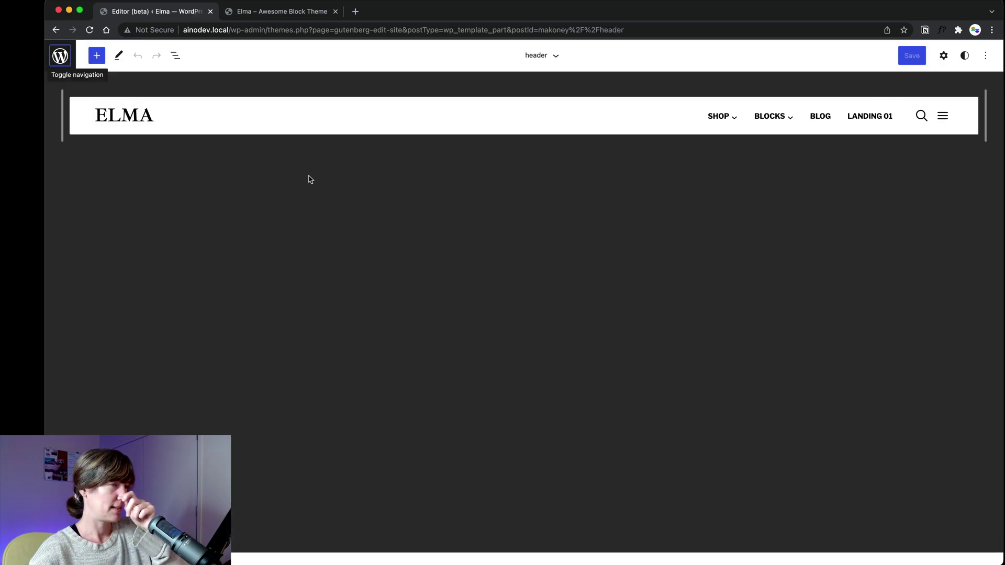
# Step: Compare with the live front page, then select the Blog and Shop menu items in the header
pyautogui.click(267, 11)
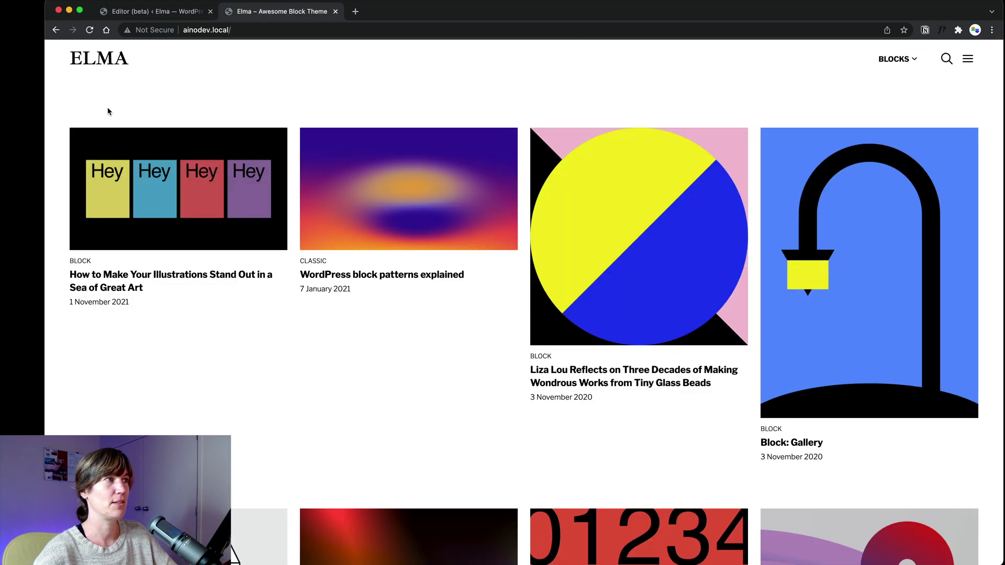
pyautogui.scroll(-3, 111, 109)
pyautogui.scroll(-3, 108, 115)
pyautogui.scroll(5, 511, 73)
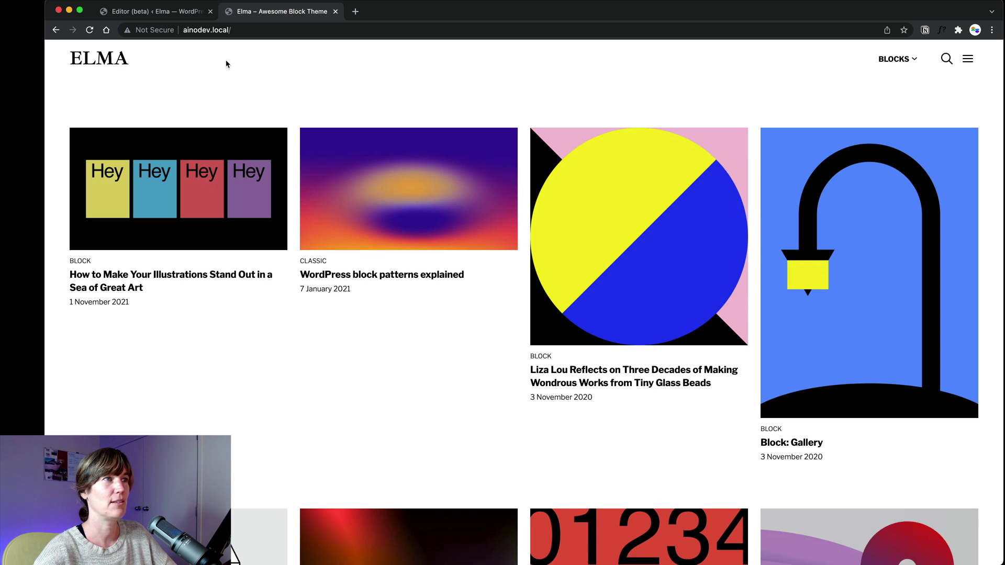
pyautogui.click(169, 13)
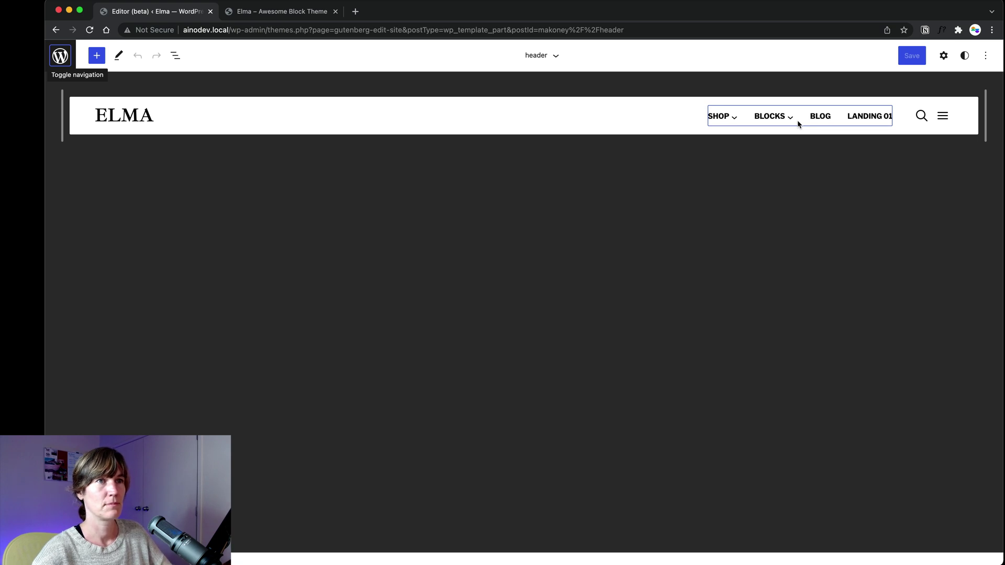
pyautogui.click(821, 118)
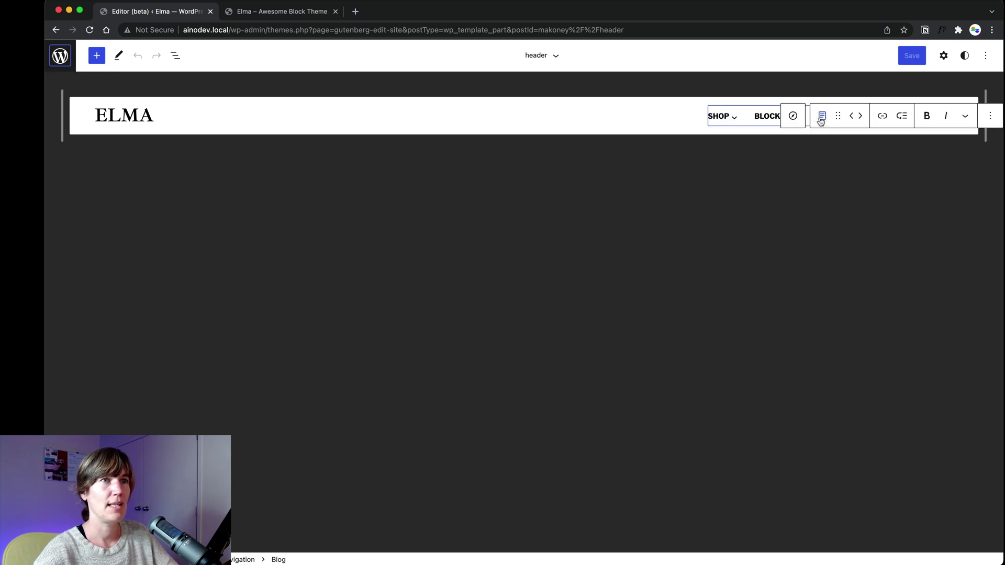
pyautogui.click(732, 118)
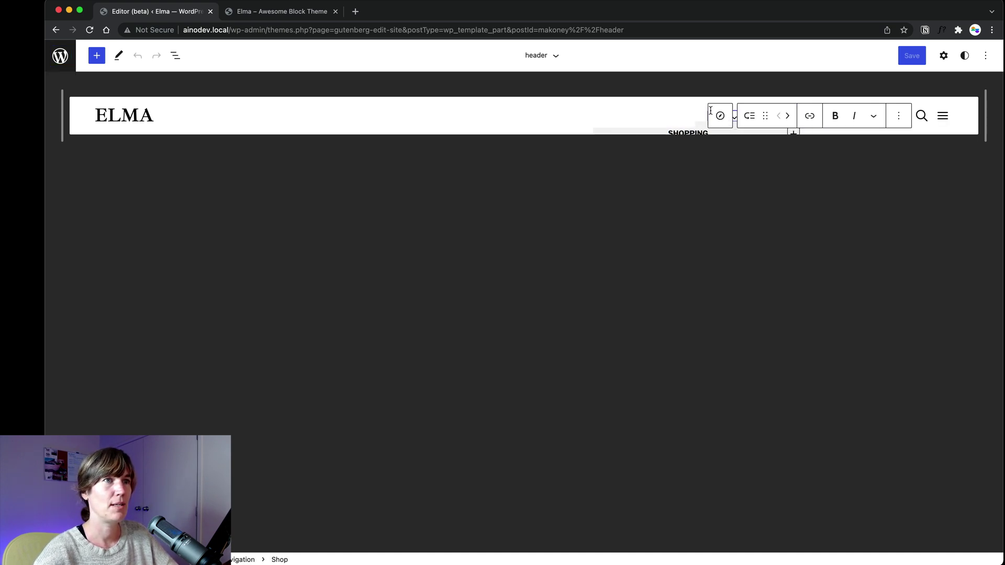
# Step: Enable the Top toolbar option and select the ELMA site title
pyautogui.click(987, 56)
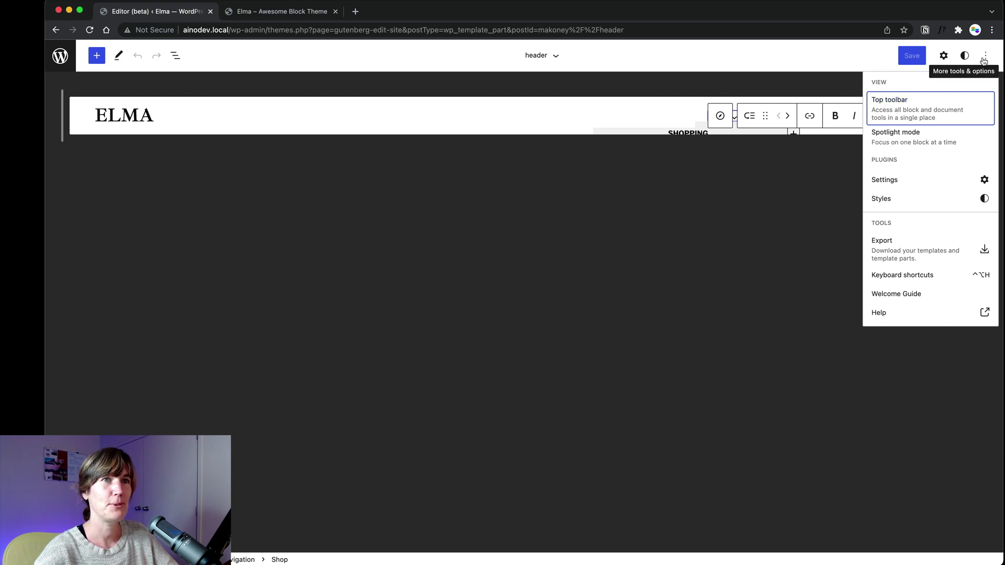
pyautogui.click(930, 111)
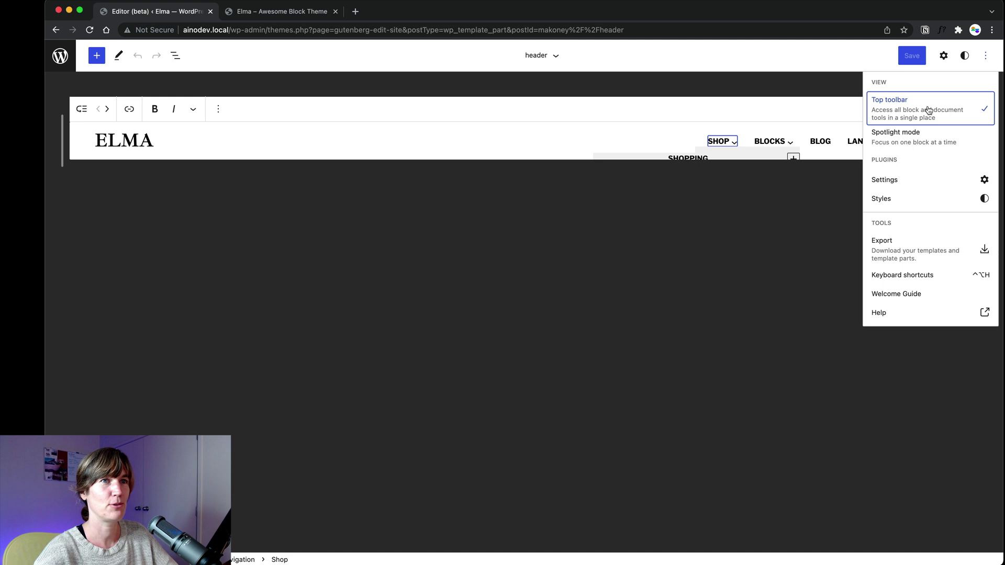
pyautogui.click(355, 286)
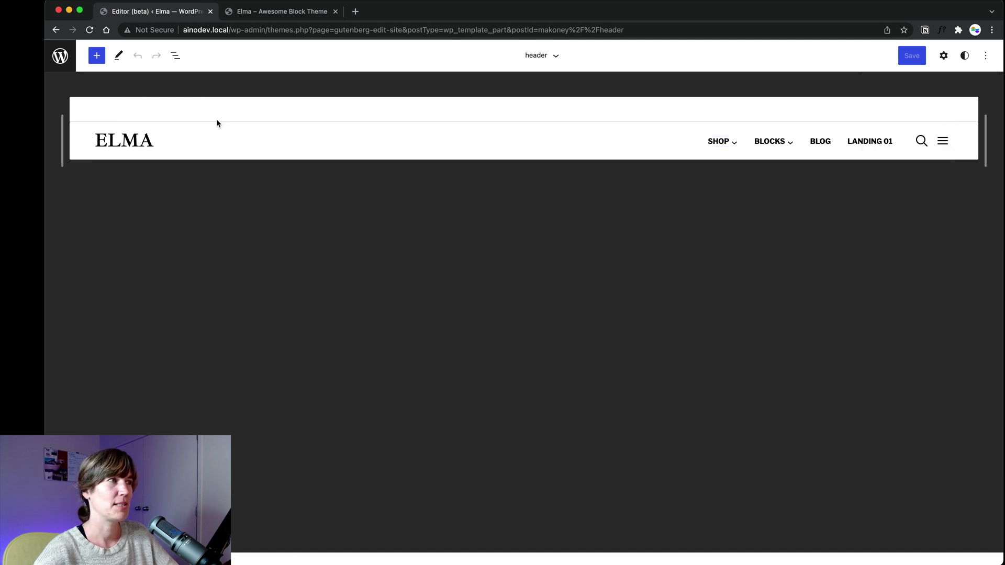
pyautogui.click(108, 140)
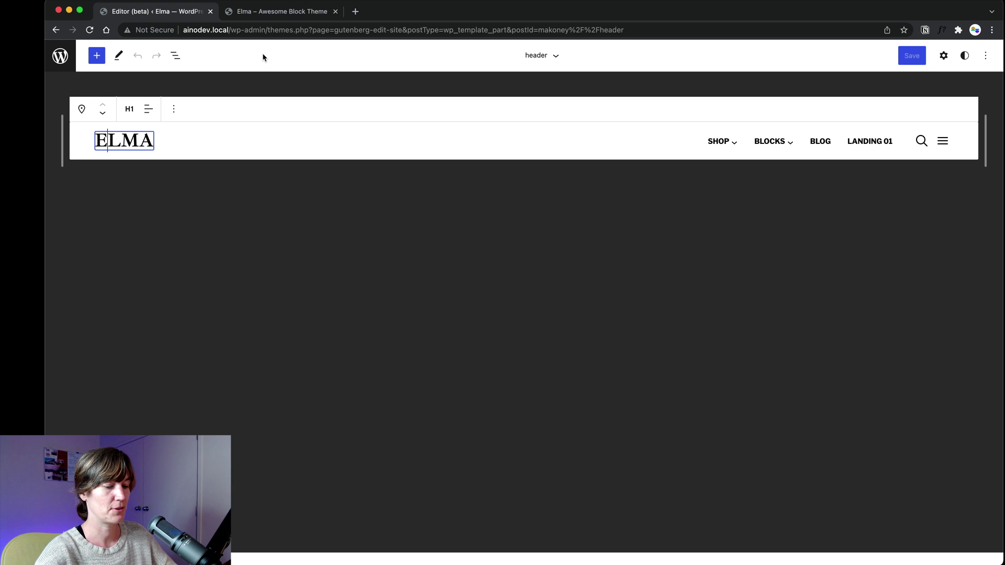
# Step: Open List View with Ctrl+Alt+O and select the Group, Navigation, Flexbox and Site Title blocks
pyautogui.hotkey('ctrl', 'alt', 'o')
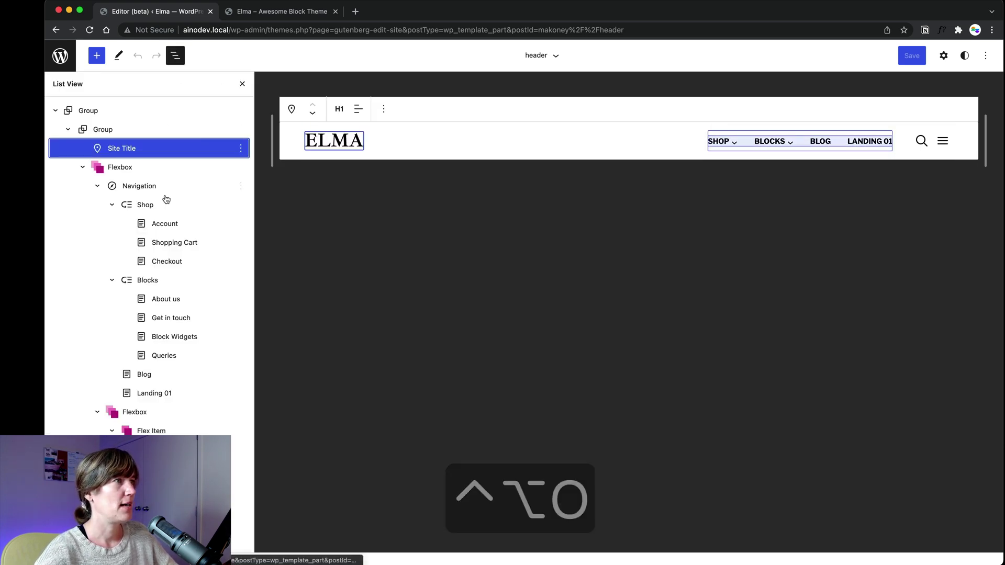
pyautogui.click(107, 117)
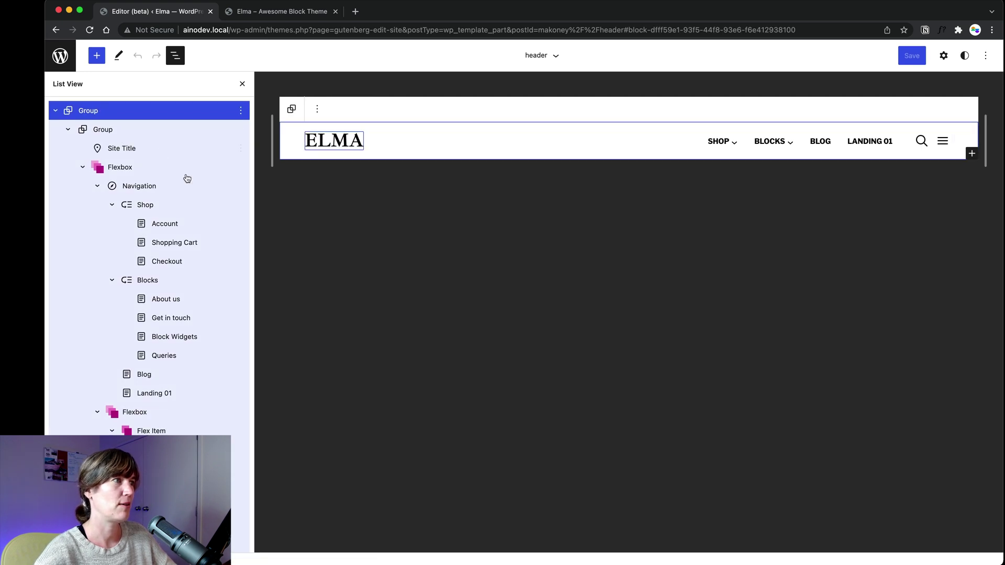
pyautogui.scroll(-5, 170, 209)
pyautogui.scroll(5, 149, 196)
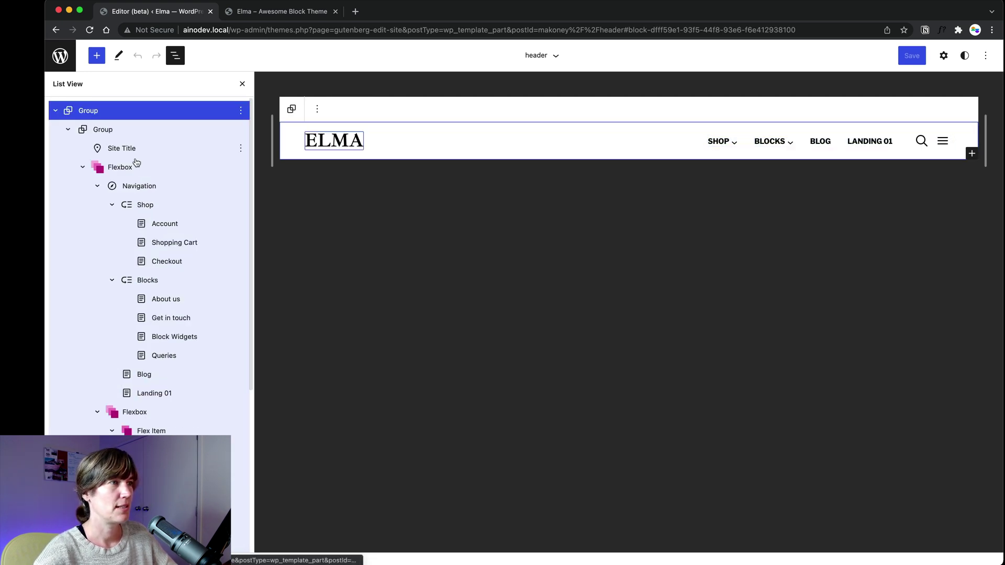
pyautogui.scroll(-10, 152, 138)
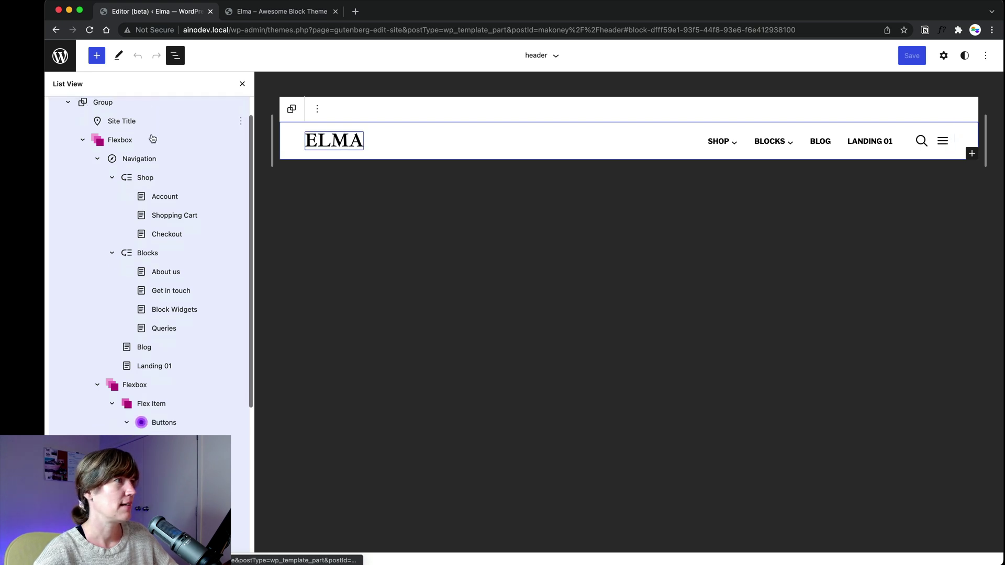
pyautogui.scroll(10, 152, 181)
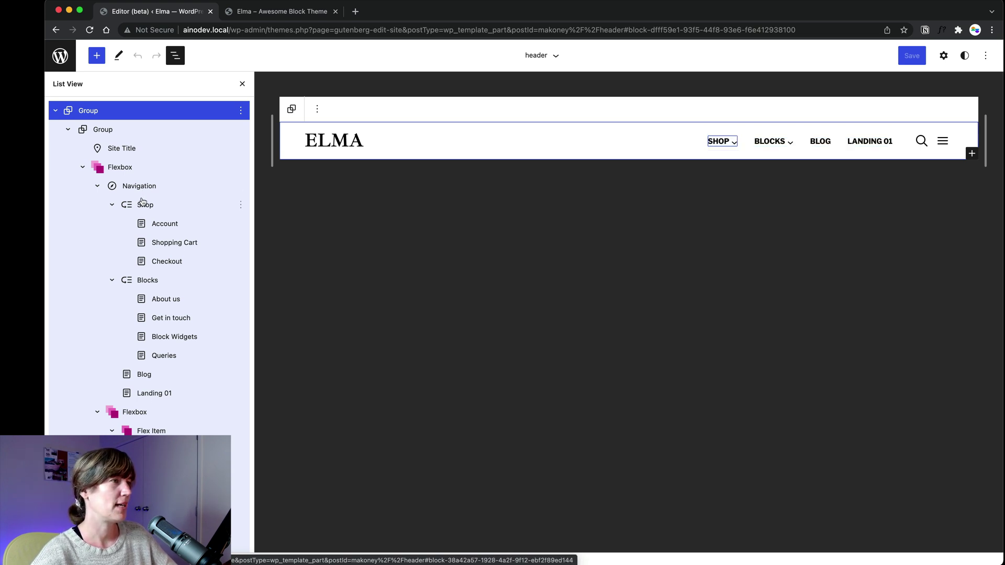
pyautogui.scroll(-1, 137, 215)
pyautogui.scroll(1, 125, 238)
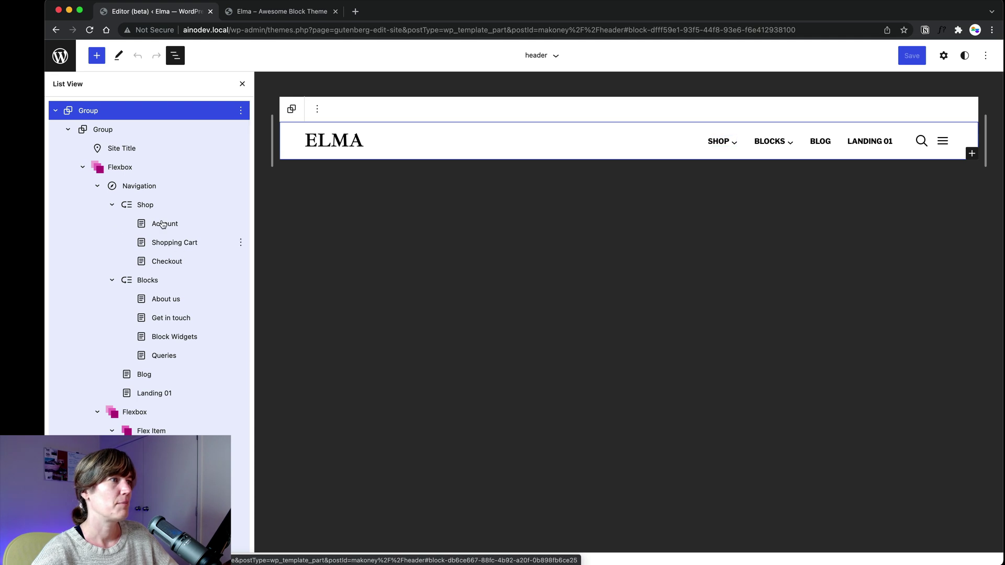
pyautogui.click(149, 188)
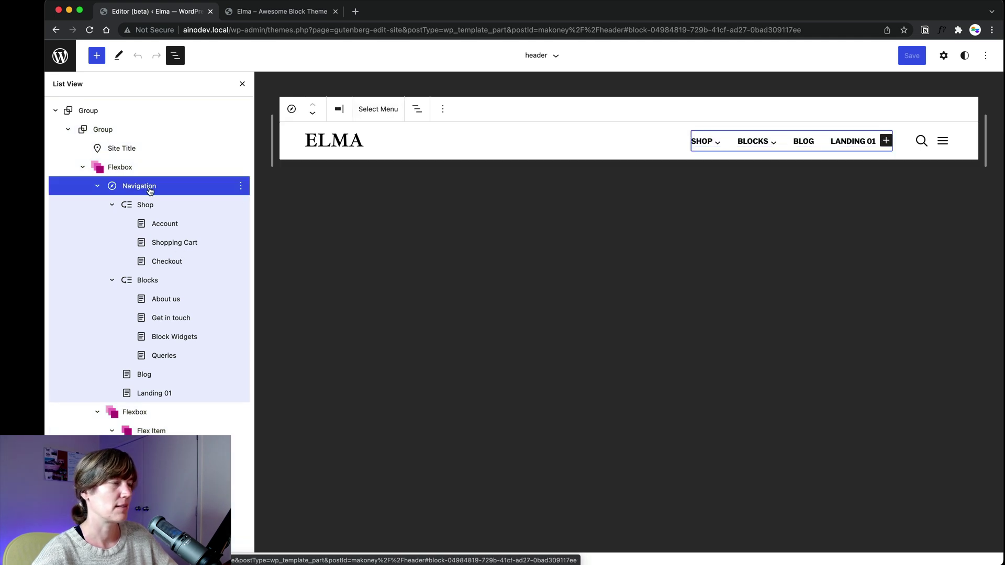
pyautogui.click(123, 168)
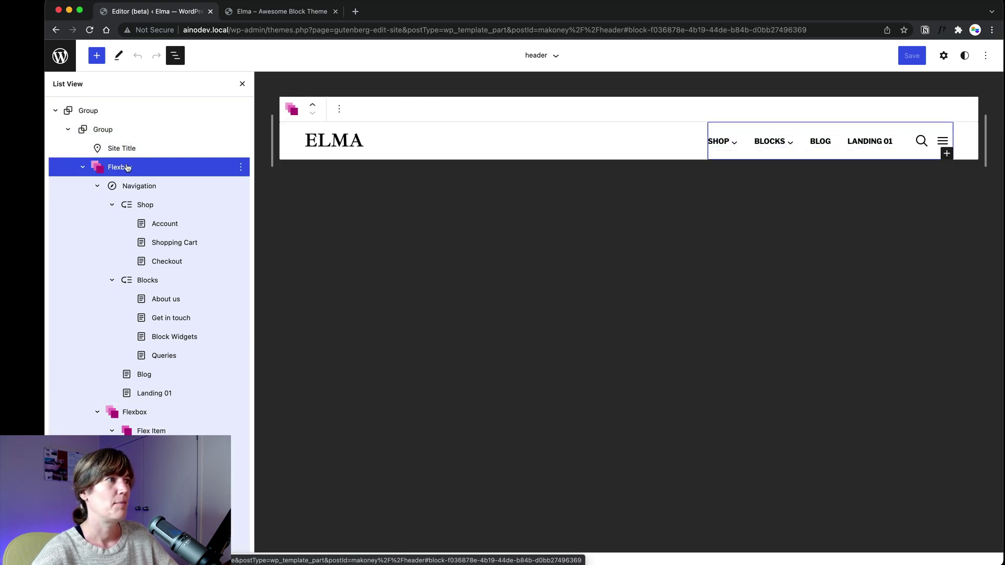
pyautogui.click(109, 149)
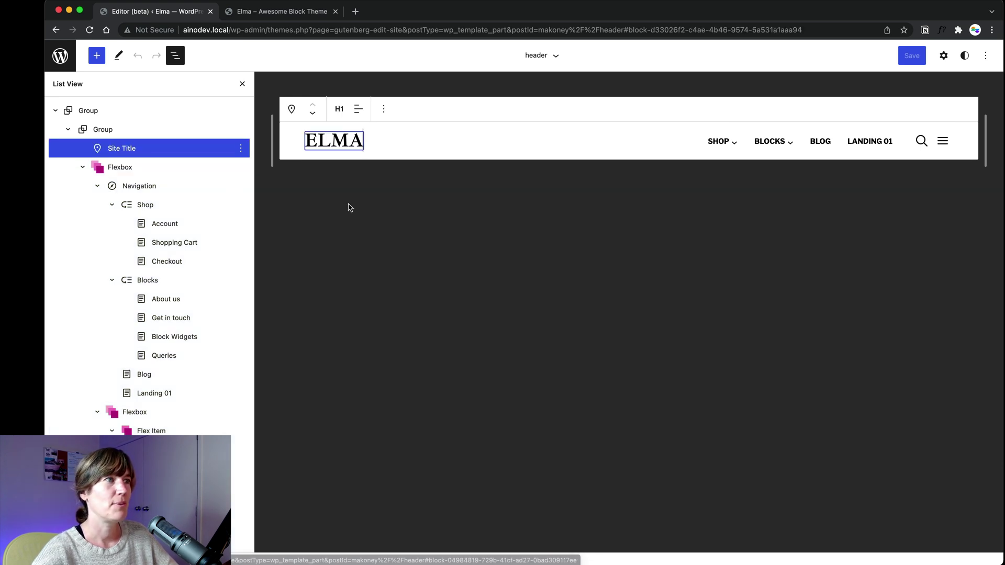
# Step: Inspect the header's Template and Block settings, including the Navigation block, then bring up the editor navigation
pyautogui.click(941, 60)
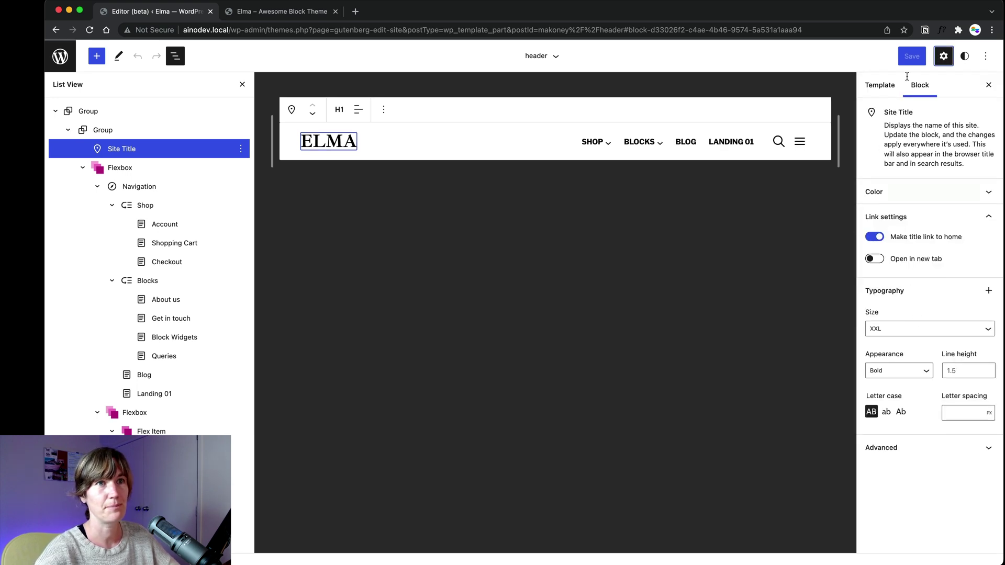
pyautogui.click(884, 85)
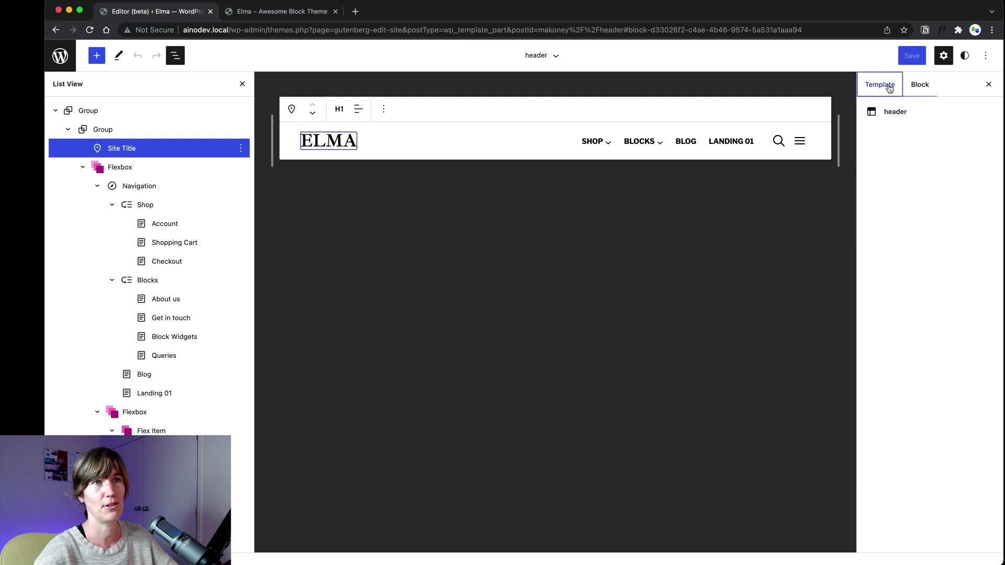
pyautogui.click(920, 85)
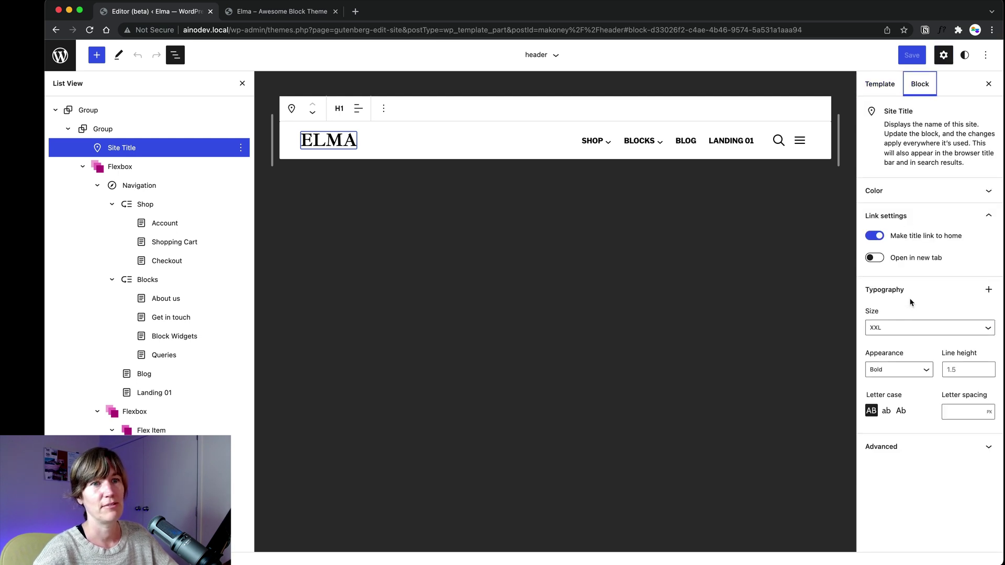
pyautogui.click(139, 186)
pyautogui.scroll(-1, 916, 339)
pyautogui.scroll(1, 916, 339)
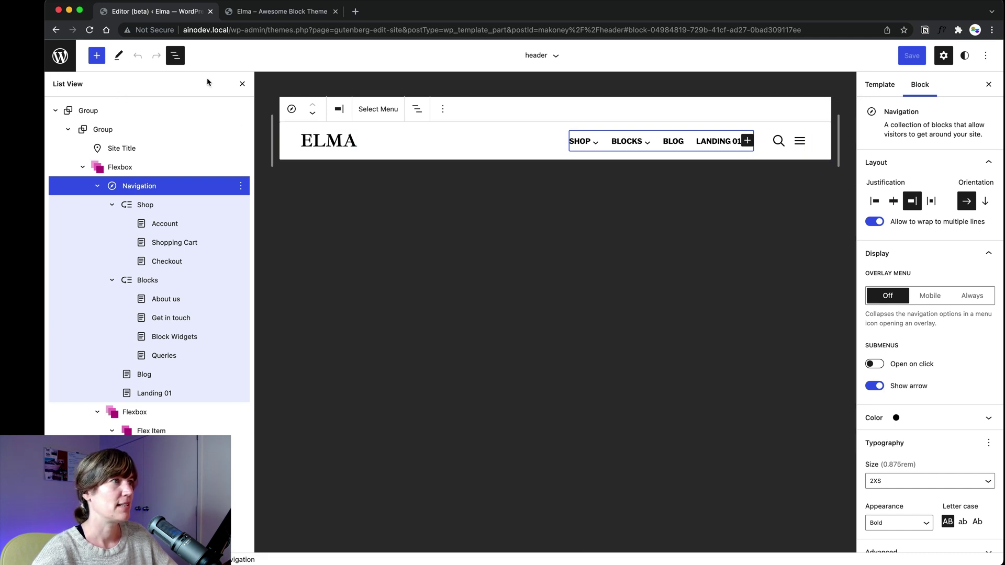
pyautogui.click(60, 56)
# Step: Open the 404 template from the Templates list
pyautogui.click(95, 176)
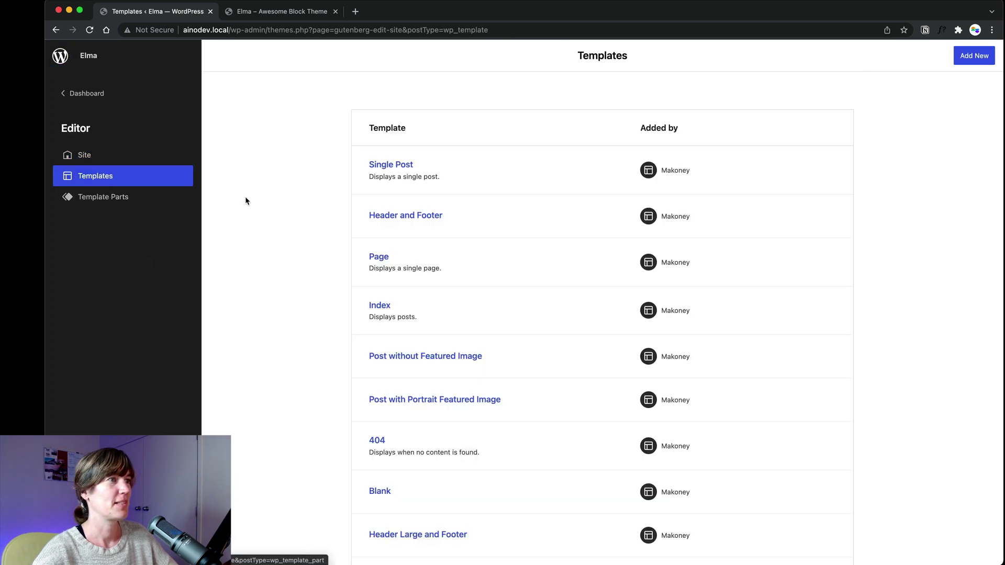
pyautogui.scroll(-3, 268, 205)
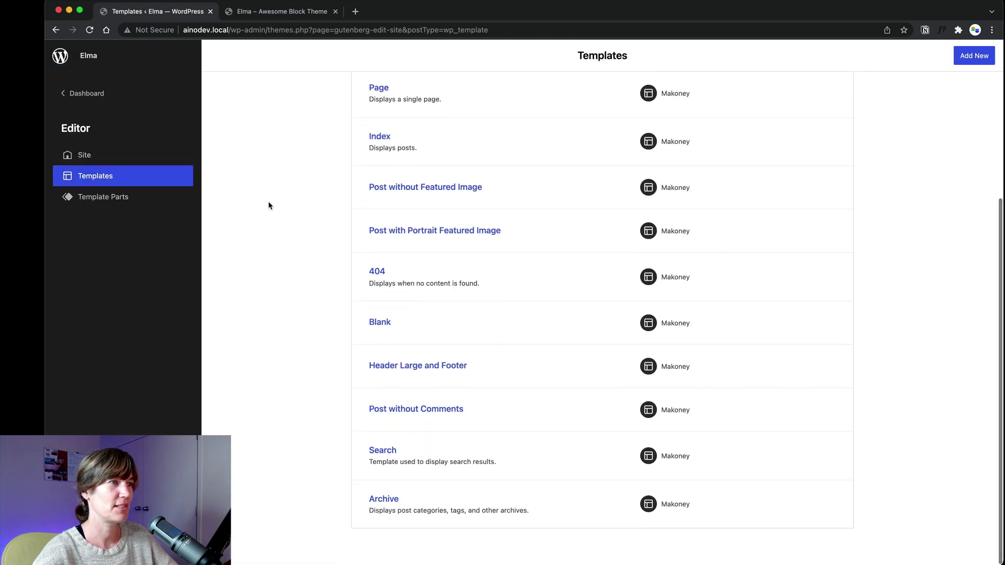
pyautogui.scroll(3, 269, 205)
pyautogui.scroll(-3, 268, 205)
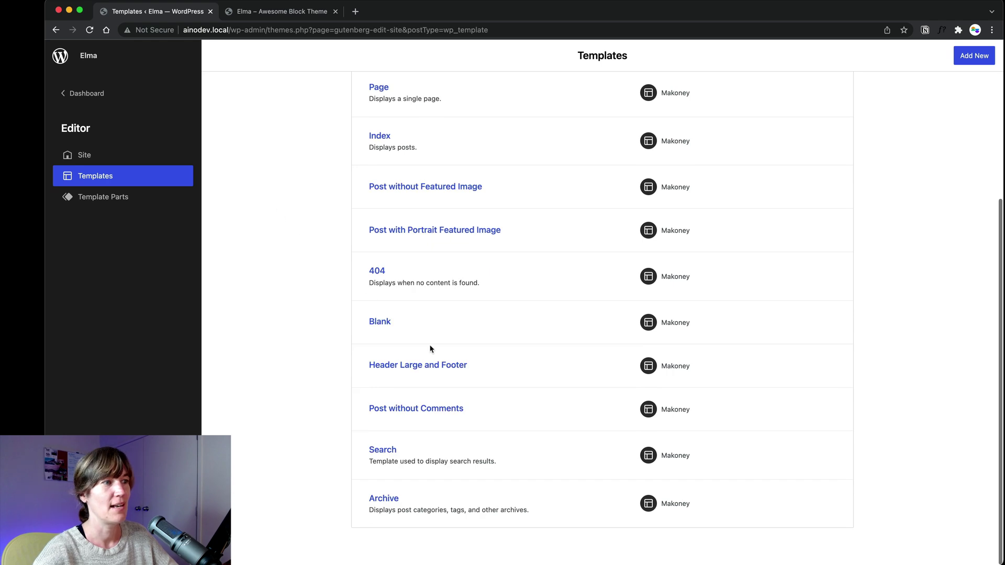
pyautogui.click(379, 272)
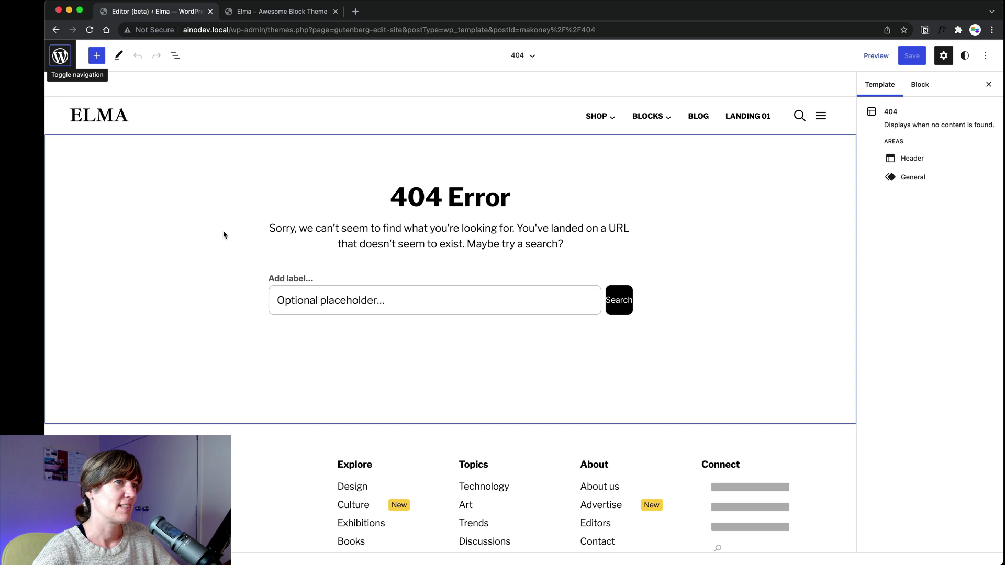
# Step: Return to the Templates list, then leave the Site Editor for the admin Dashboard
pyautogui.click(60, 55)
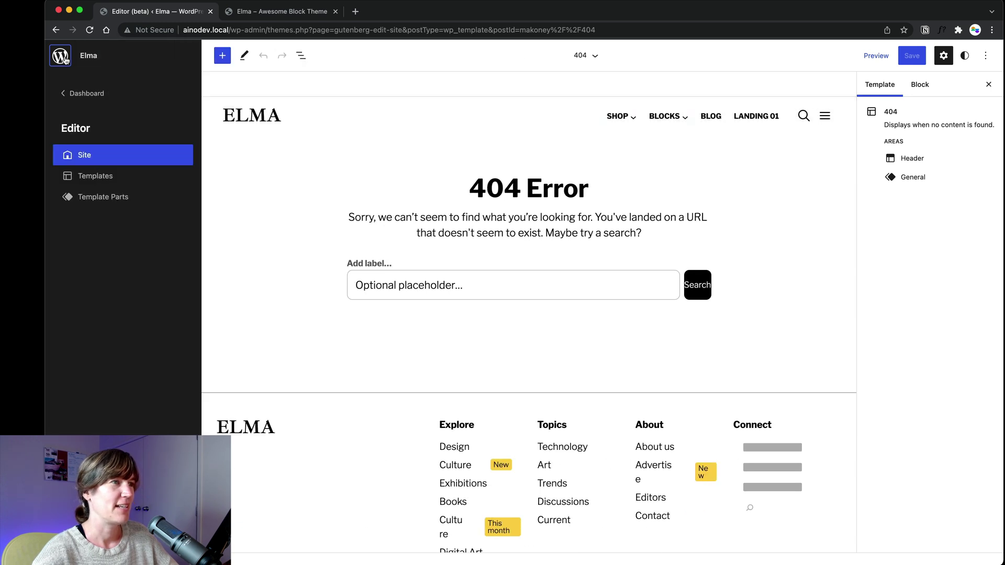
pyautogui.click(115, 180)
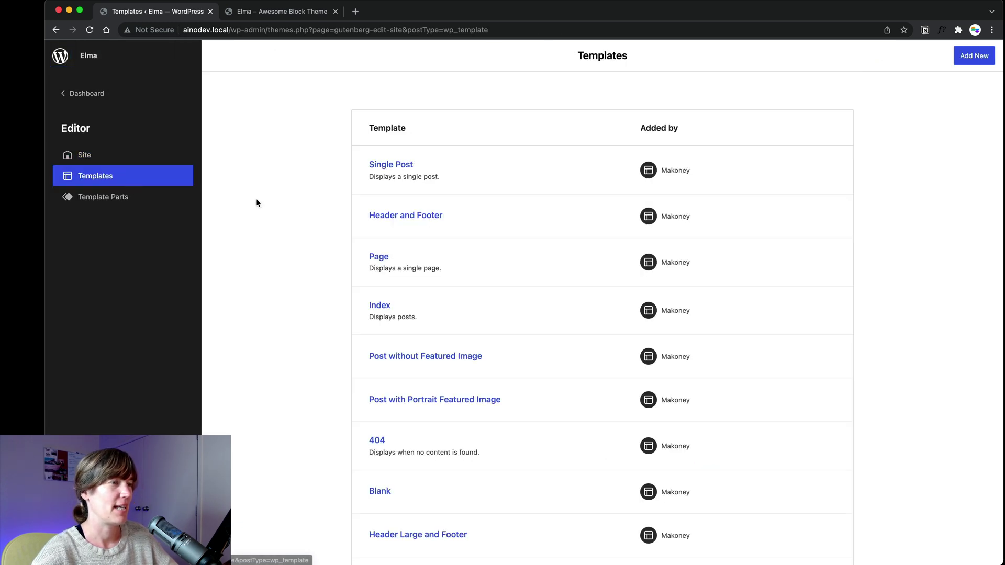
pyautogui.scroll(-5, 264, 199)
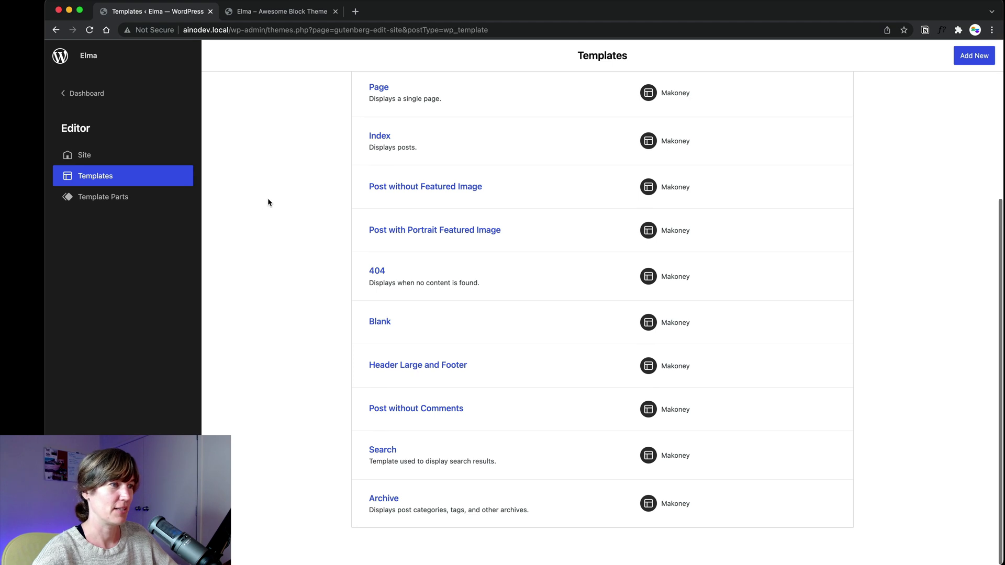
pyautogui.scroll(1, 268, 202)
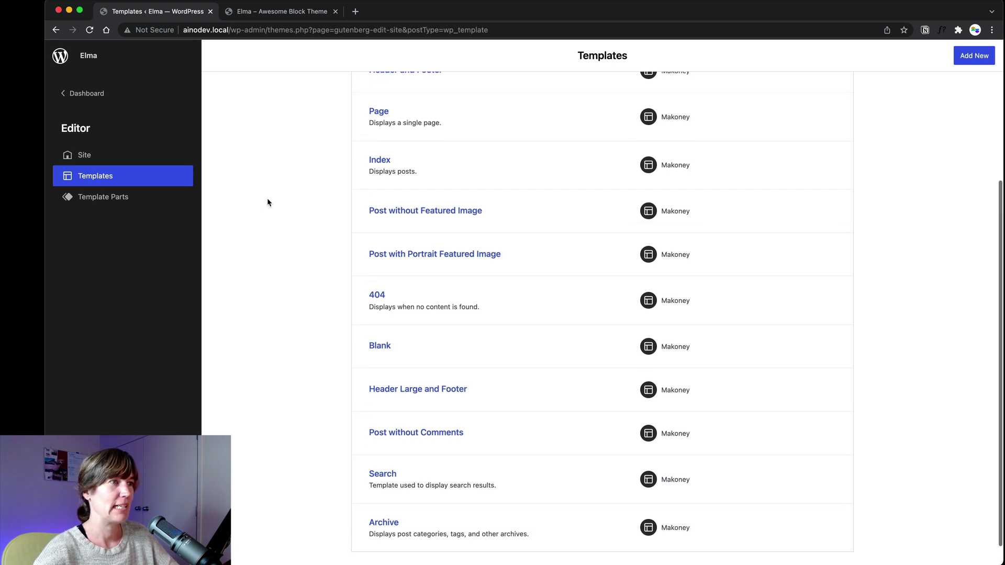
pyautogui.scroll(5, 268, 202)
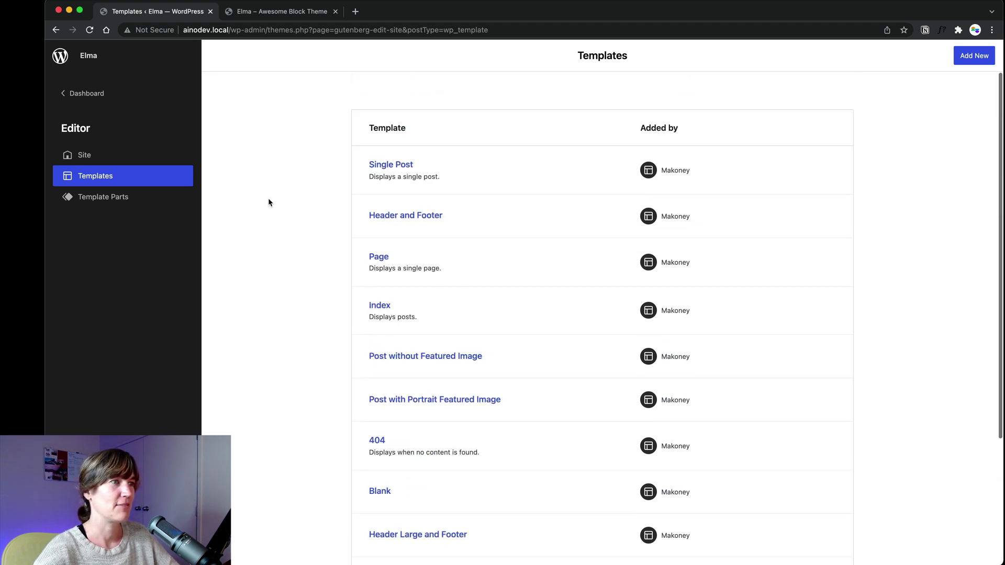
pyautogui.click(78, 94)
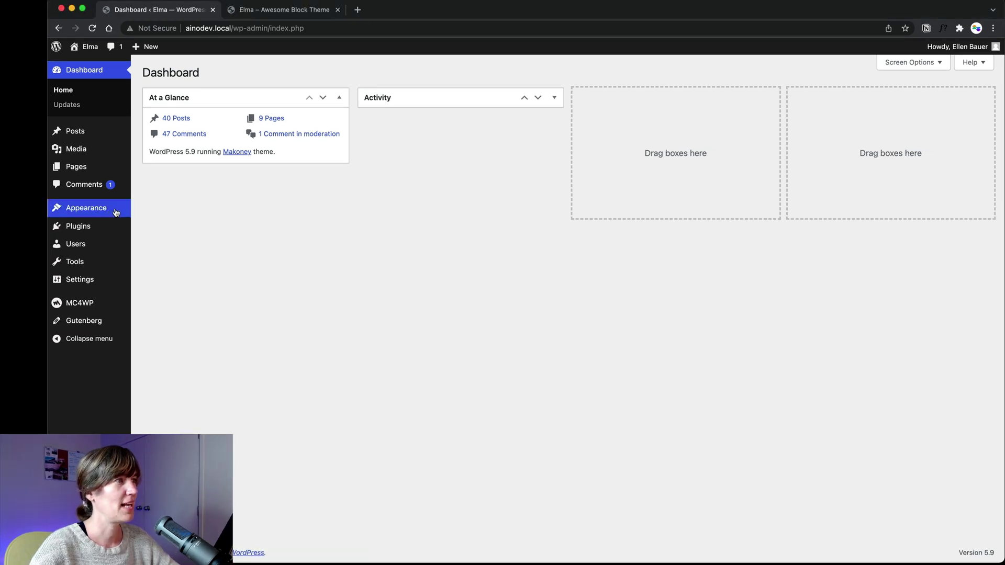
# Step: Reopen the Site Editor via Appearance > Editor, showing the ELMA Index template
pyautogui.moveTo(107, 209)
pyautogui.click(157, 241)
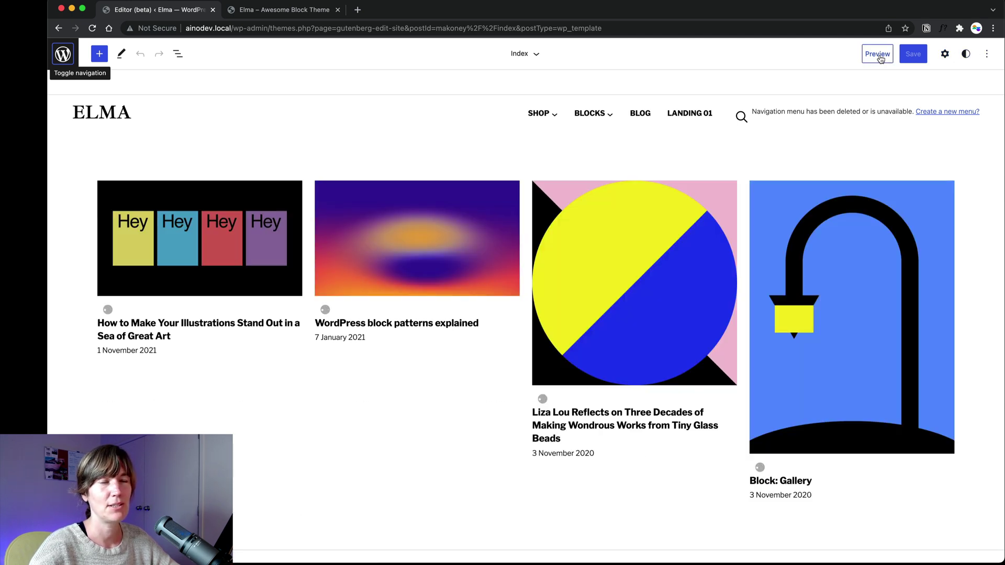
# Step: Open global Styles Typography for Text and keep the font family at Default
pyautogui.click(966, 55)
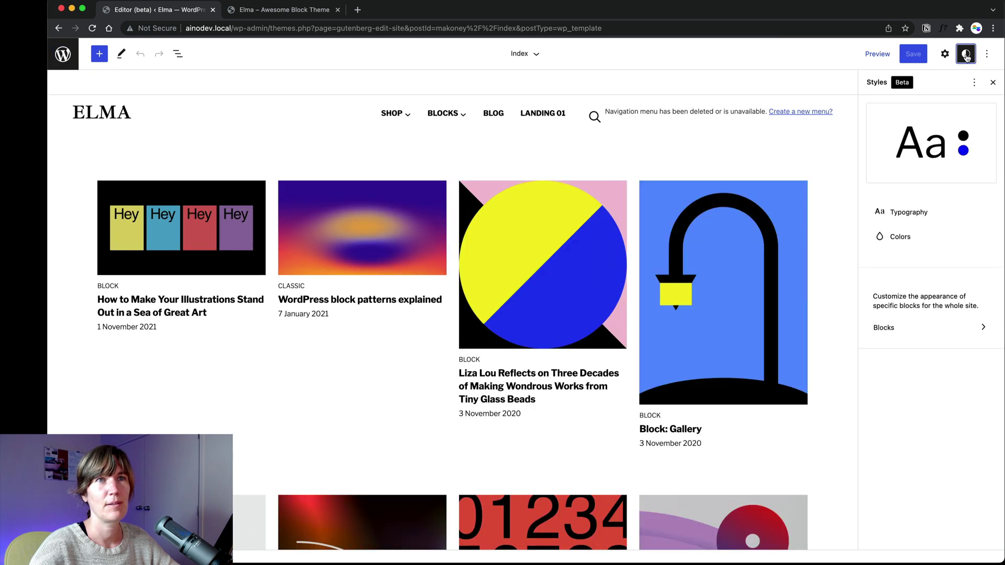
pyautogui.click(910, 215)
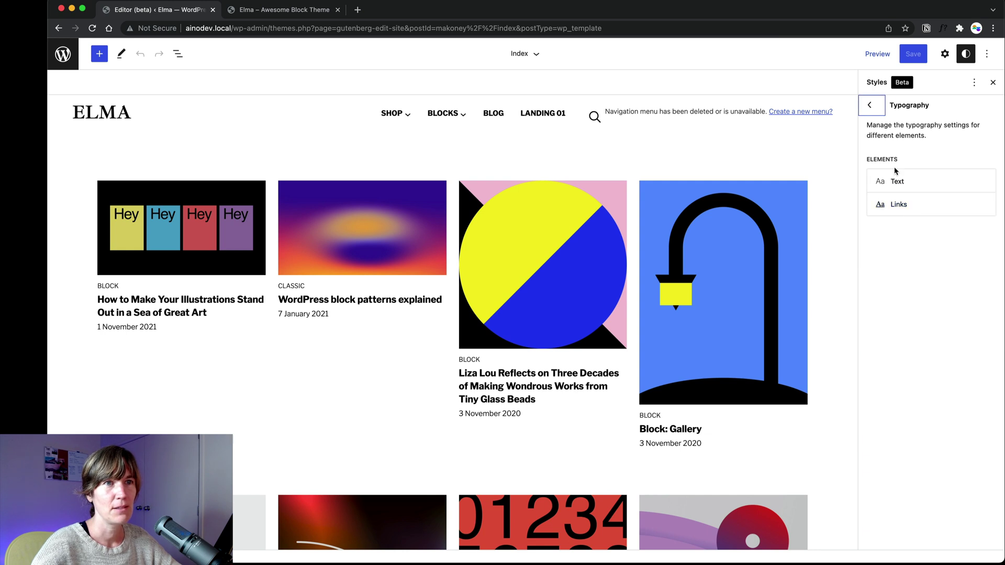
pyautogui.click(917, 186)
pyautogui.click(913, 224)
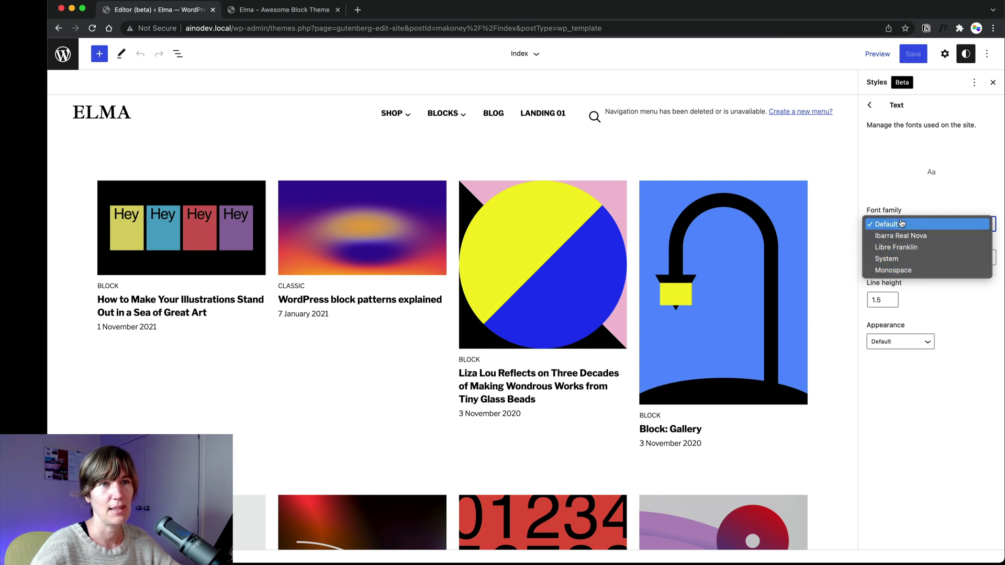
pyautogui.click(876, 202)
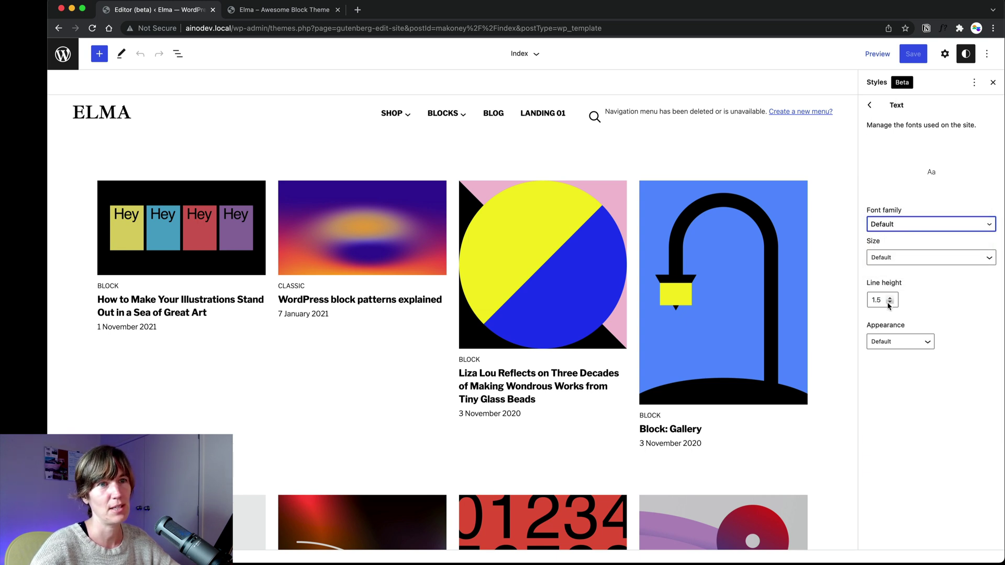
# Step: Browse the text size options, check Links typography, and return to the main Styles panel
pyautogui.click(883, 259)
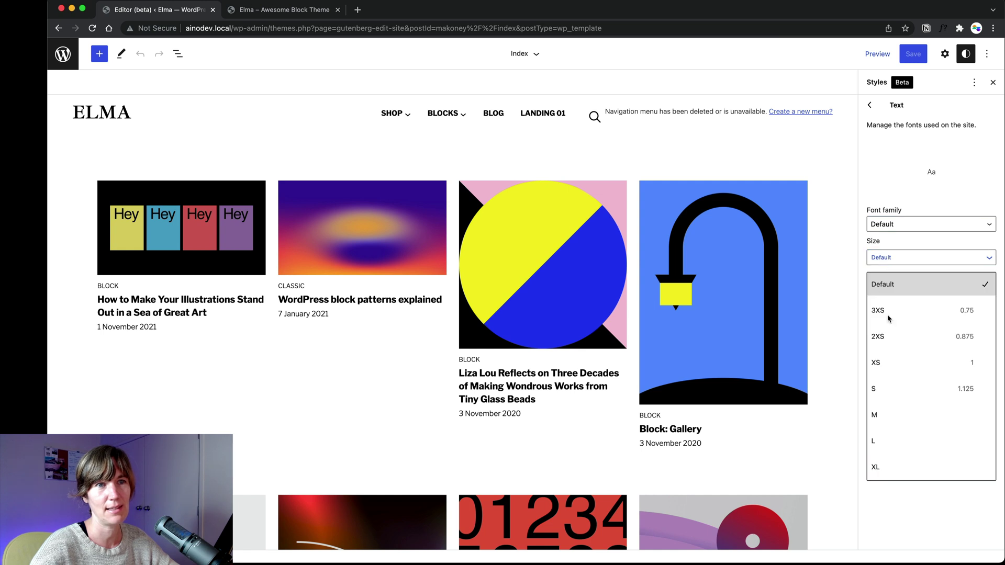
pyautogui.click(872, 107)
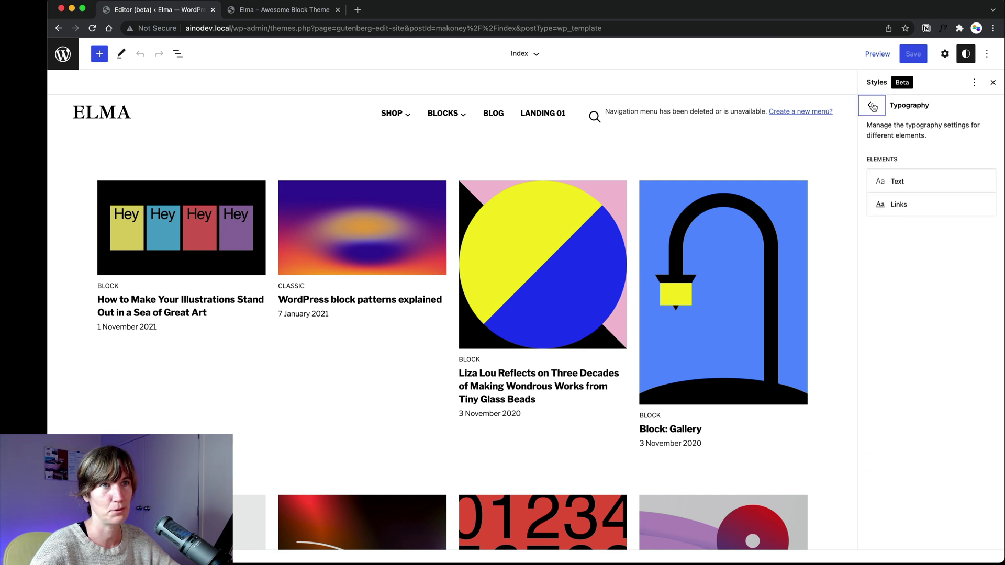
pyautogui.click(895, 208)
pyautogui.click(872, 107)
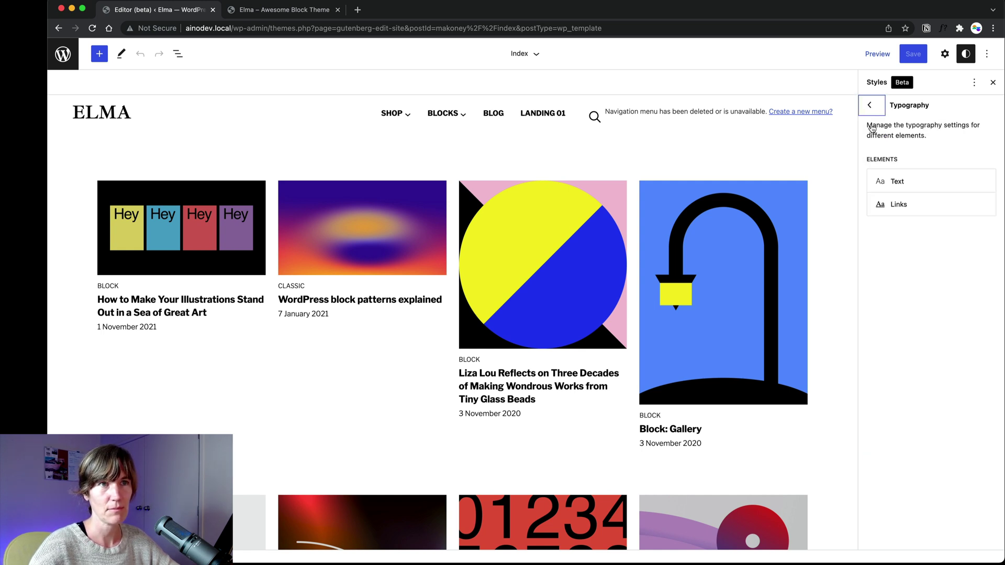
pyautogui.click(869, 106)
# Step: Check the default Text colour, then view the Palette's 12 theme gradients and 8 duotone presets
pyautogui.click(901, 240)
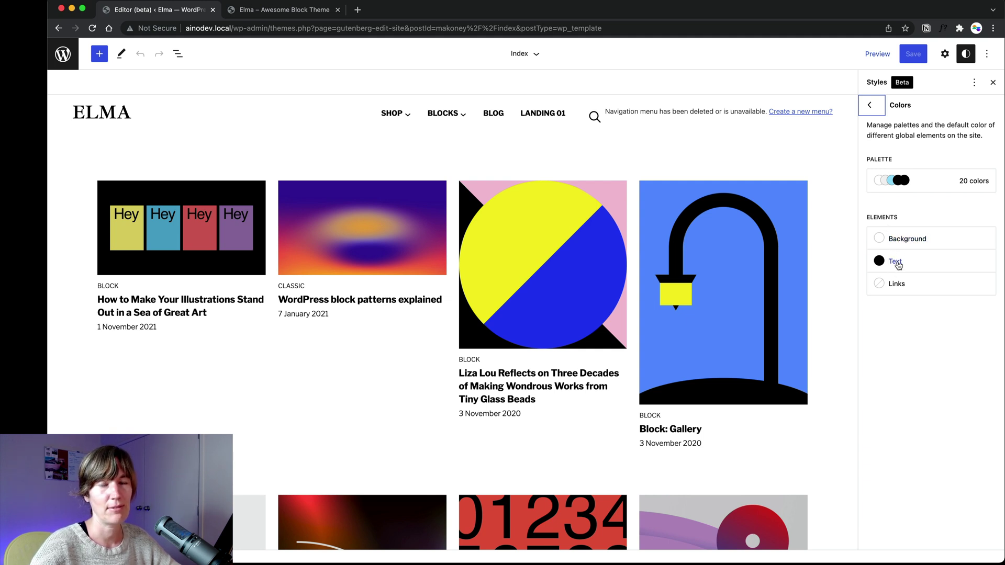
pyautogui.click(897, 264)
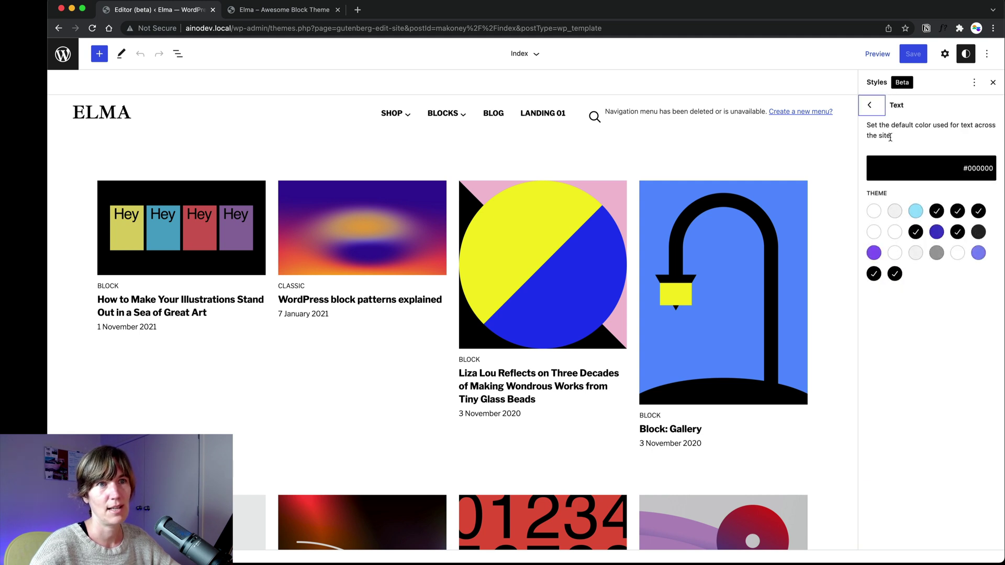
pyautogui.click(873, 113)
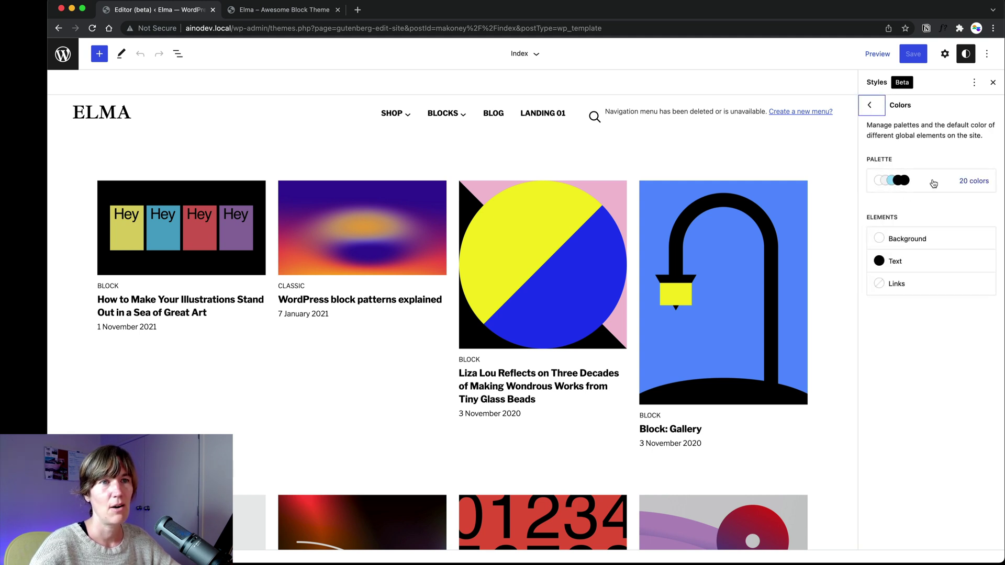
pyautogui.click(933, 183)
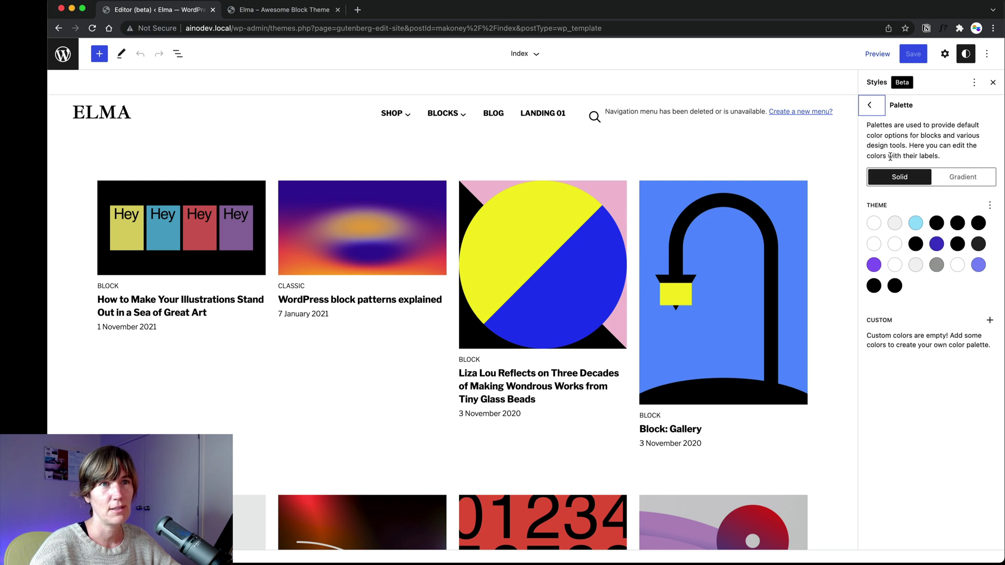
pyautogui.click(950, 178)
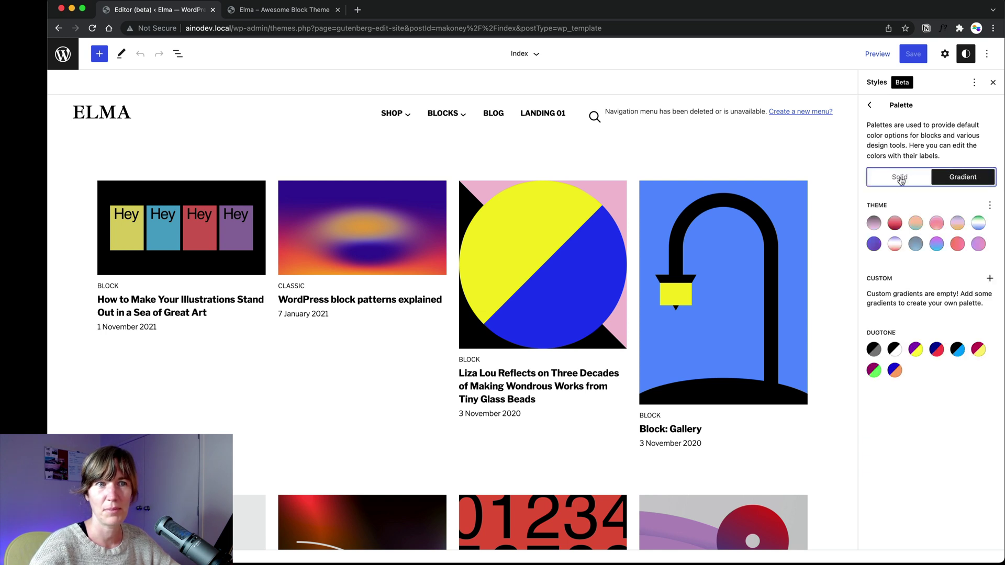
# Step: Switch the palette back to solid colours and reset the theme colours to defaults
pyautogui.click(900, 179)
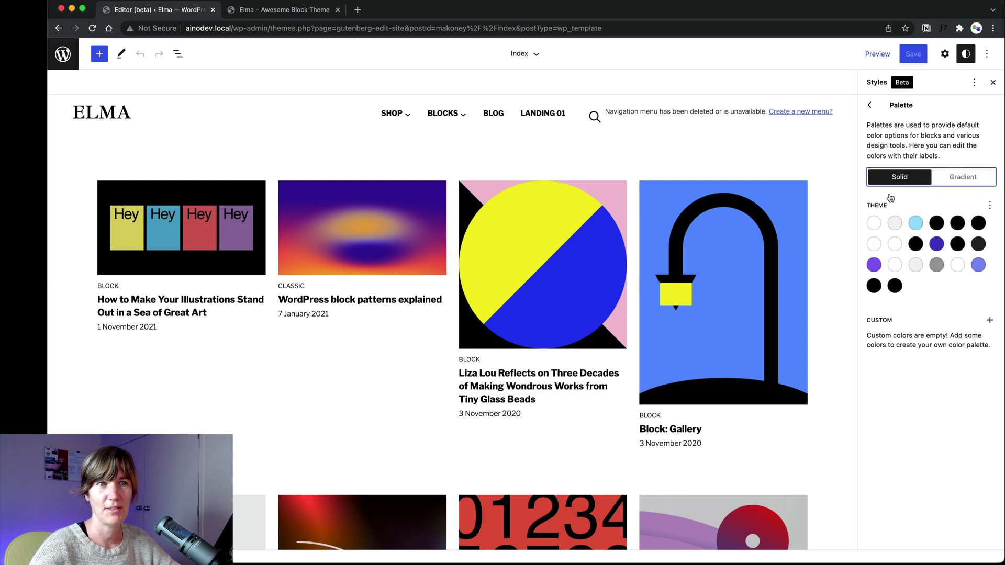
pyautogui.click(990, 206)
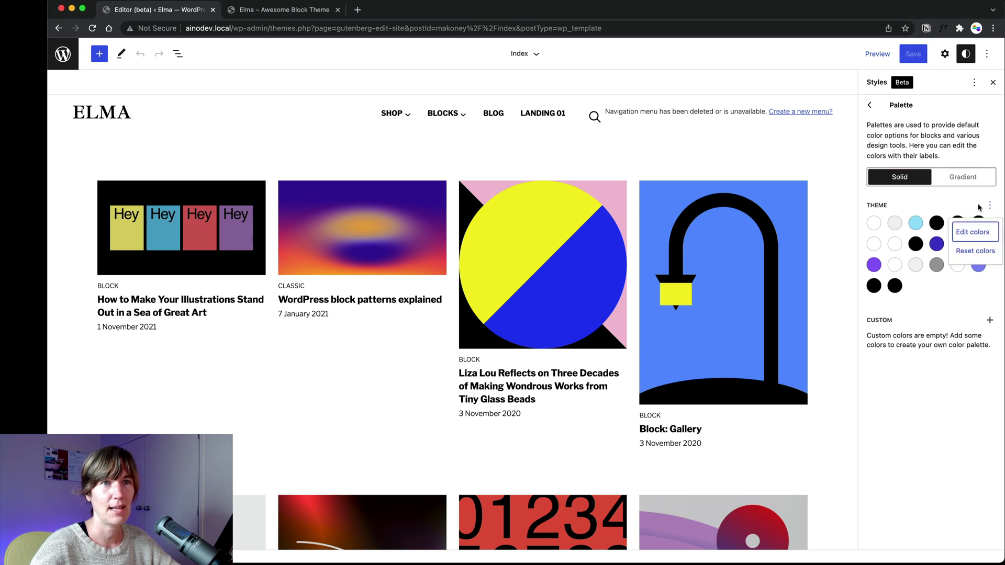
pyautogui.click(979, 253)
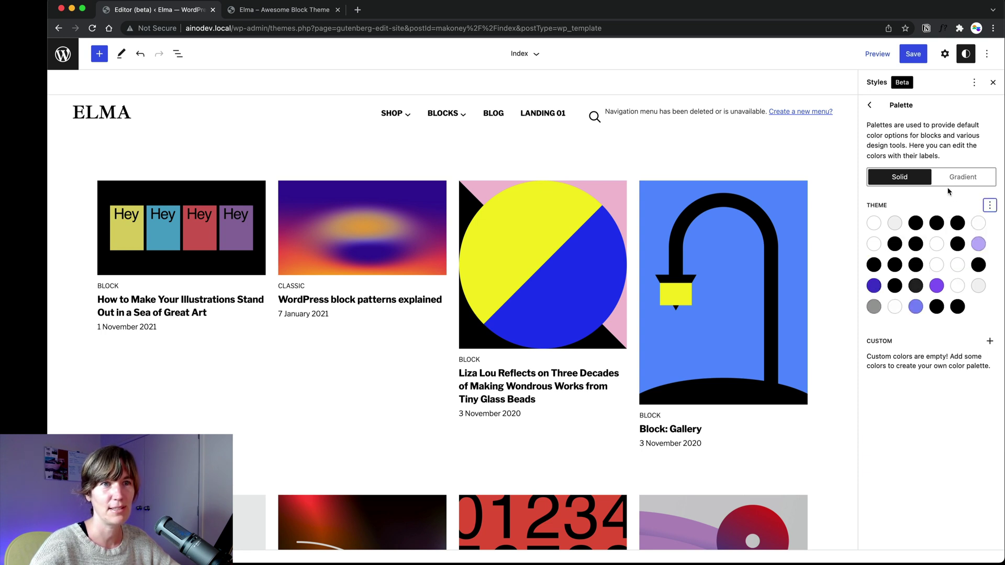
# Step: Change the theme palette's Background Tertiary colour to a light sky blue
pyautogui.click(989, 205)
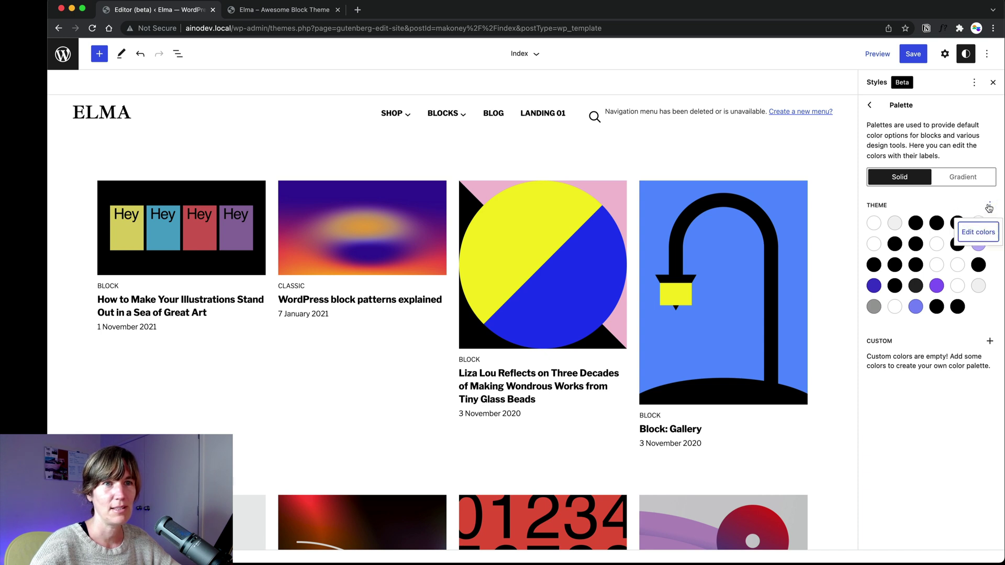
pyautogui.click(972, 231)
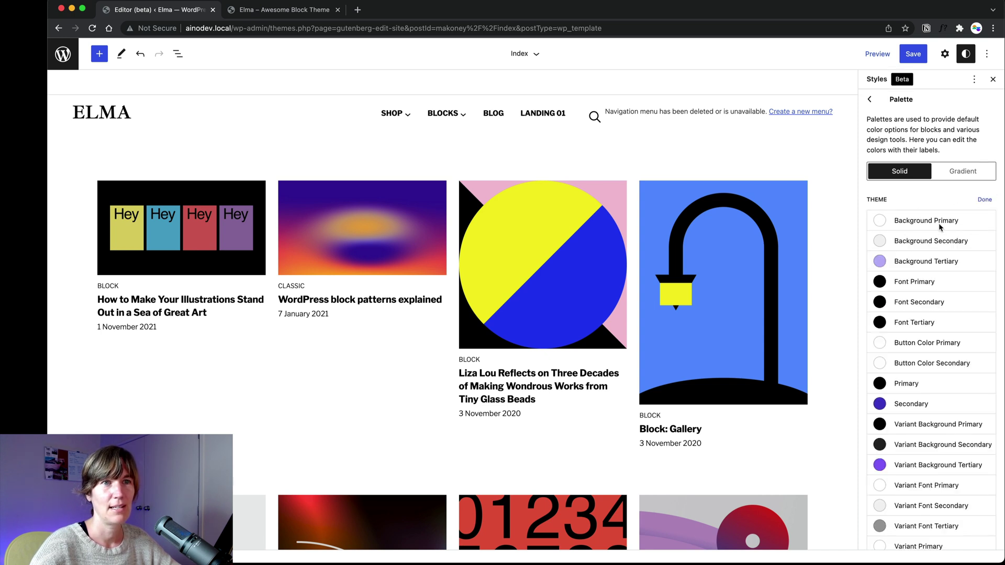
pyautogui.scroll(-1, 908, 277)
pyautogui.scroll(1, 900, 269)
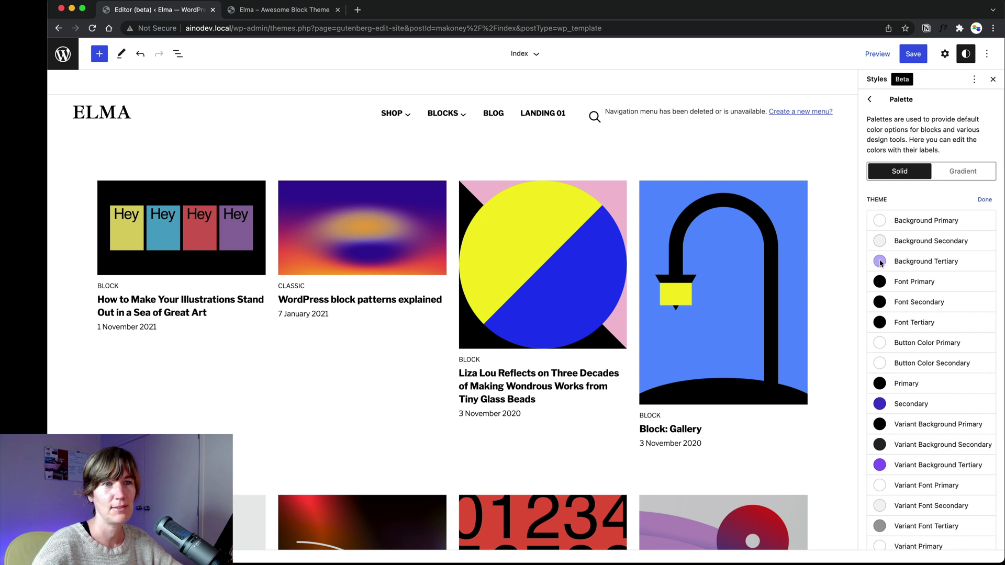
pyautogui.click(880, 262)
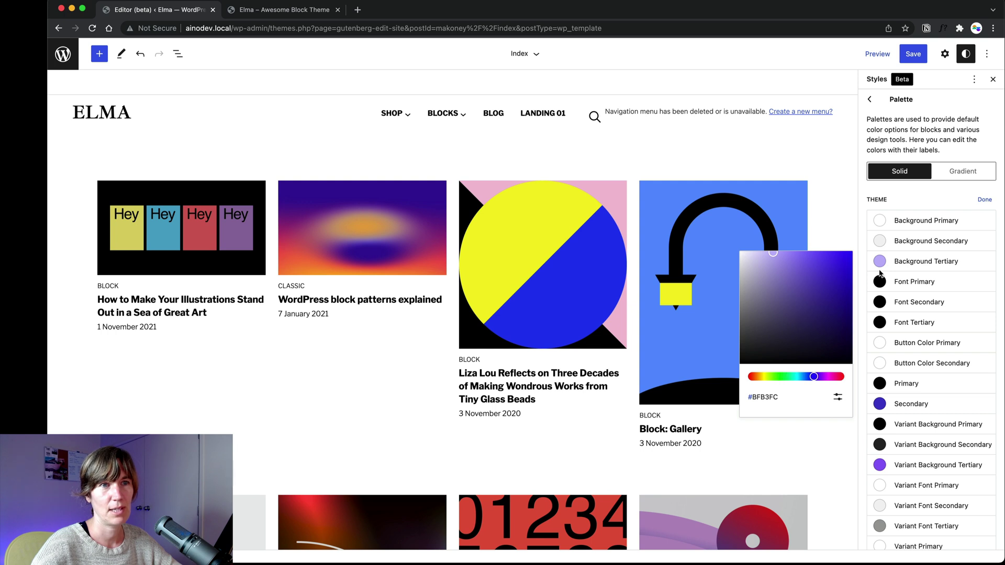
pyautogui.moveTo(794, 379); pyautogui.dragTo(801, 377)
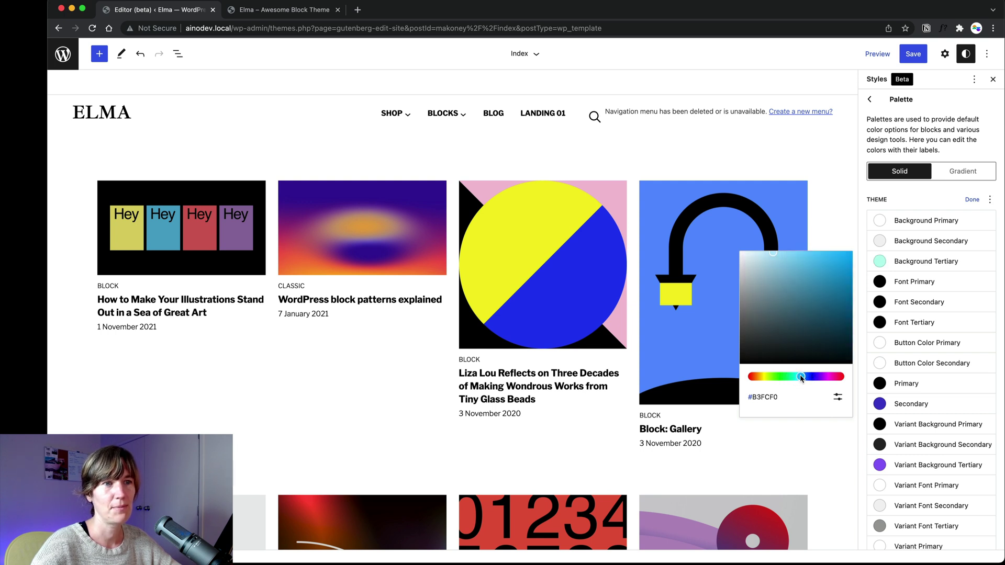
pyautogui.moveTo(786, 262); pyautogui.dragTo(781, 255)
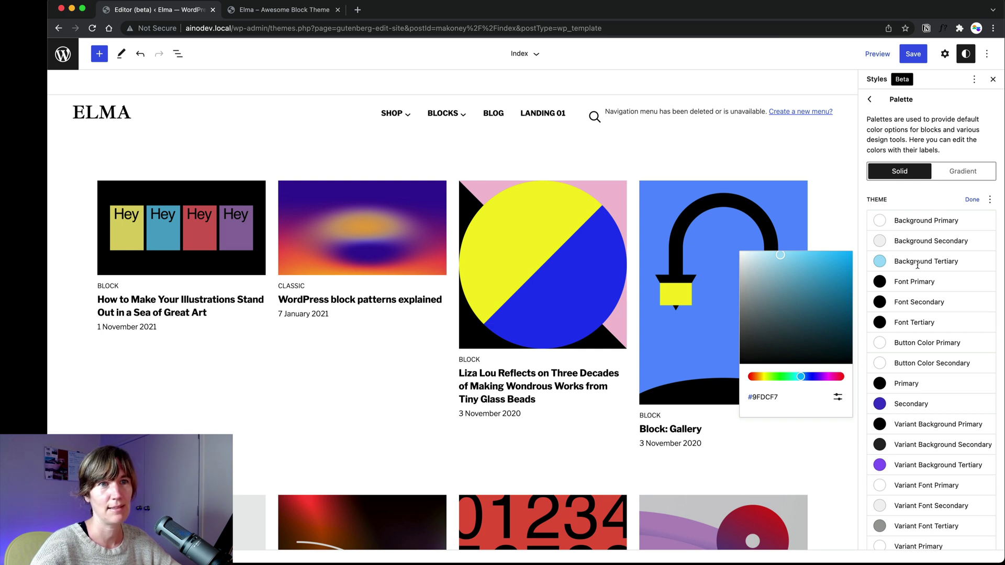
pyautogui.click(971, 200)
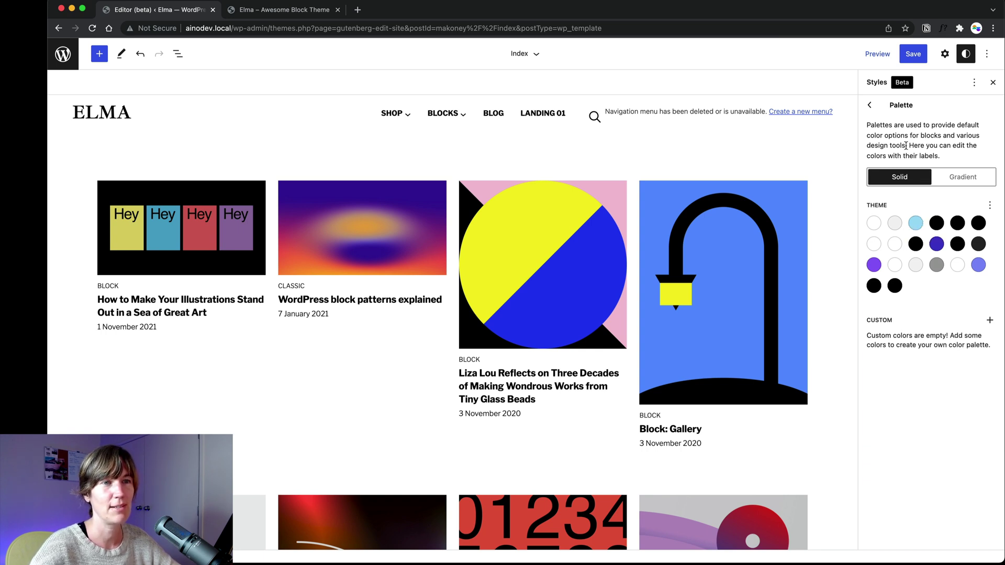
# Step: Go from the palette to the Heading block's Typography settings under Blocks
pyautogui.click(870, 106)
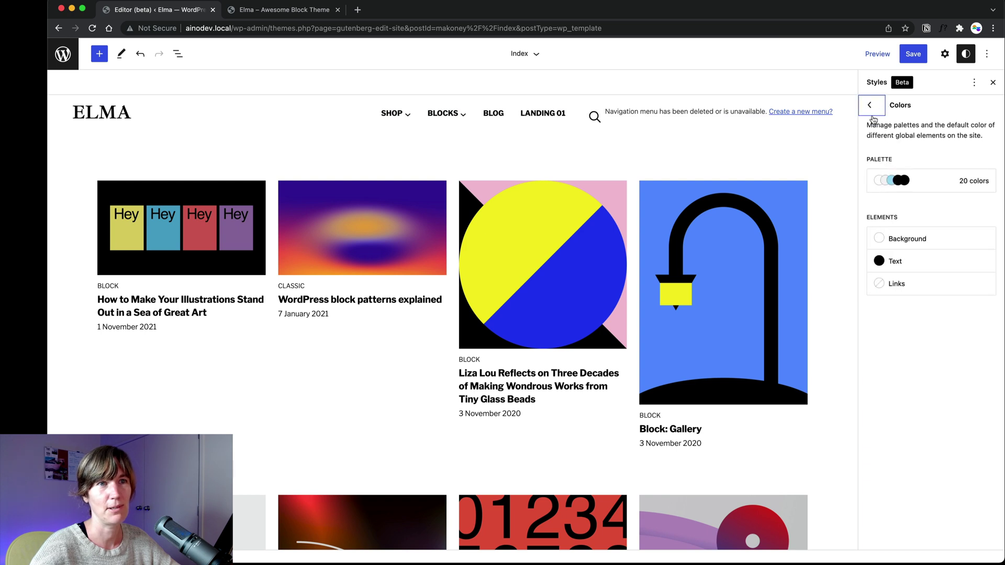
pyautogui.click(869, 108)
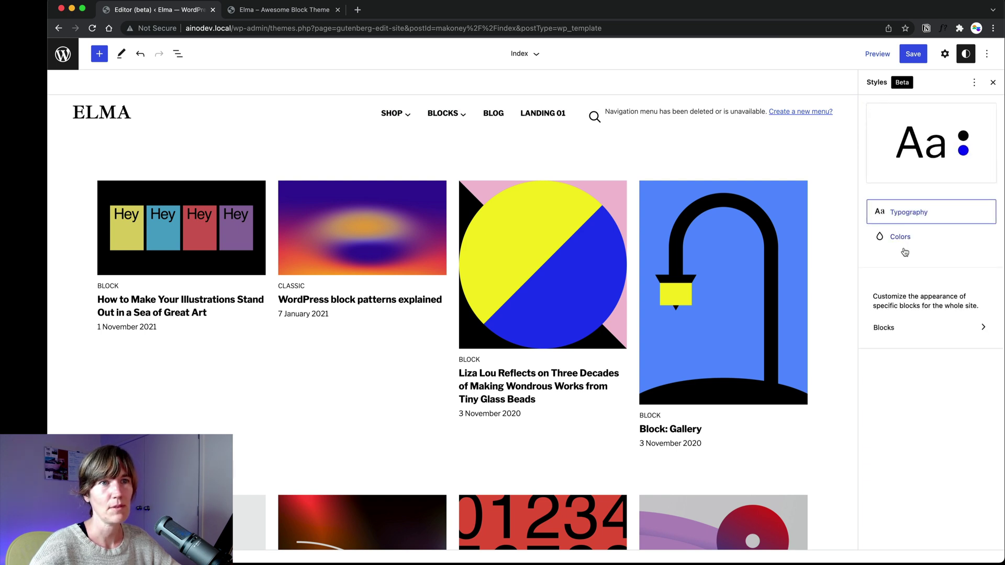
pyautogui.click(896, 328)
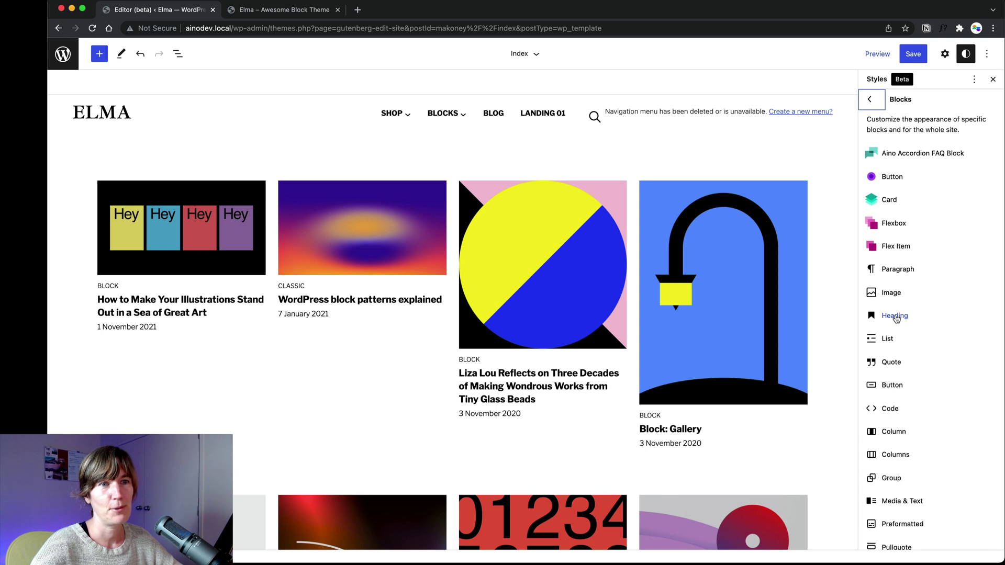
pyautogui.click(895, 316)
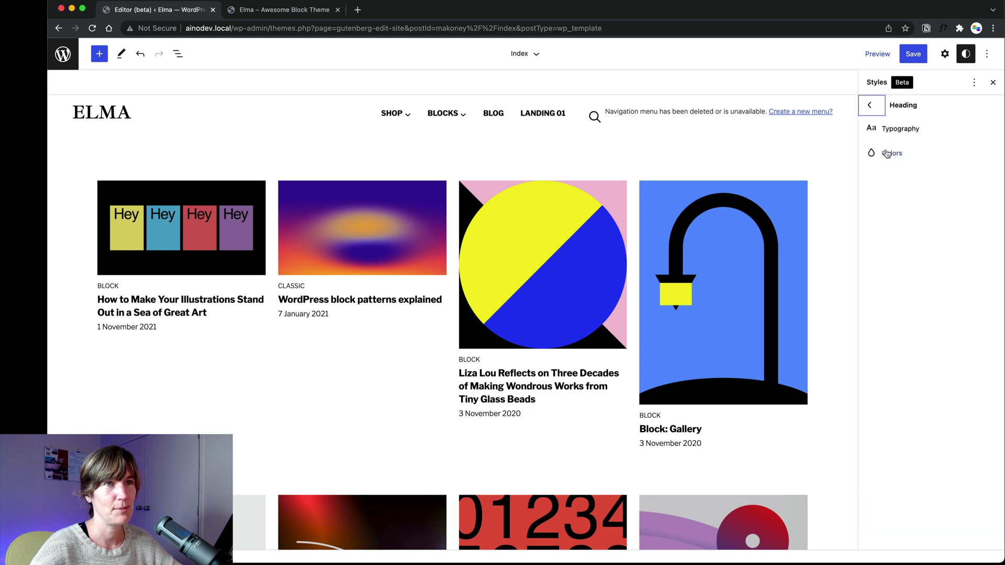
pyautogui.click(900, 129)
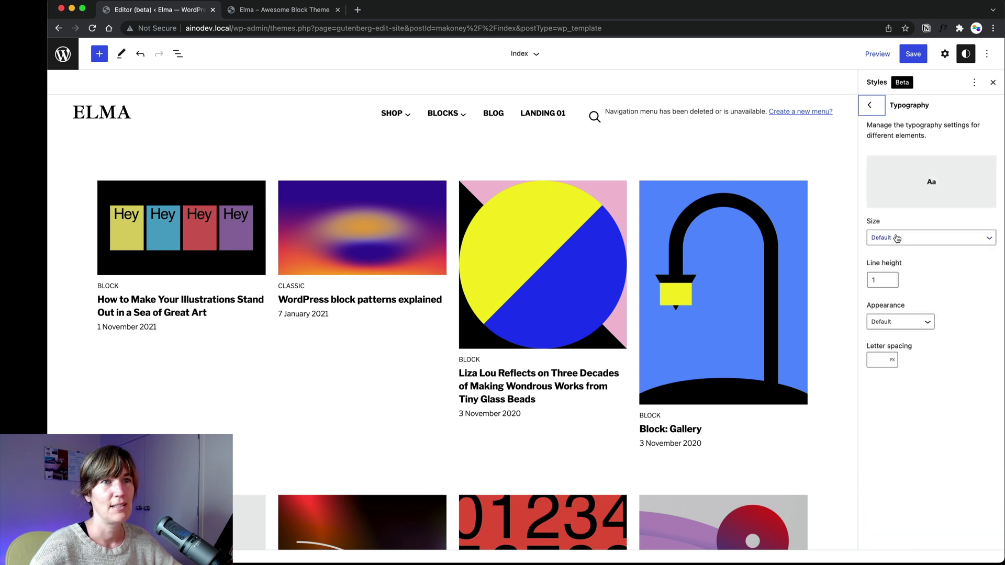
# Step: Inspect the Heading Appearance and Size options, leaving Appearance at Default
pyautogui.click(909, 321)
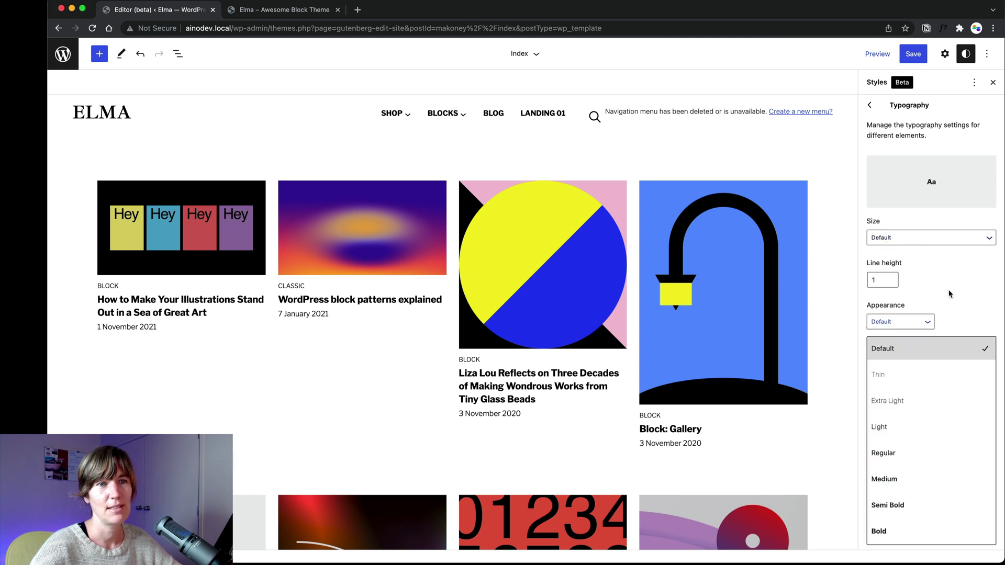
pyautogui.click(913, 321)
pyautogui.click(910, 238)
pyautogui.click(876, 110)
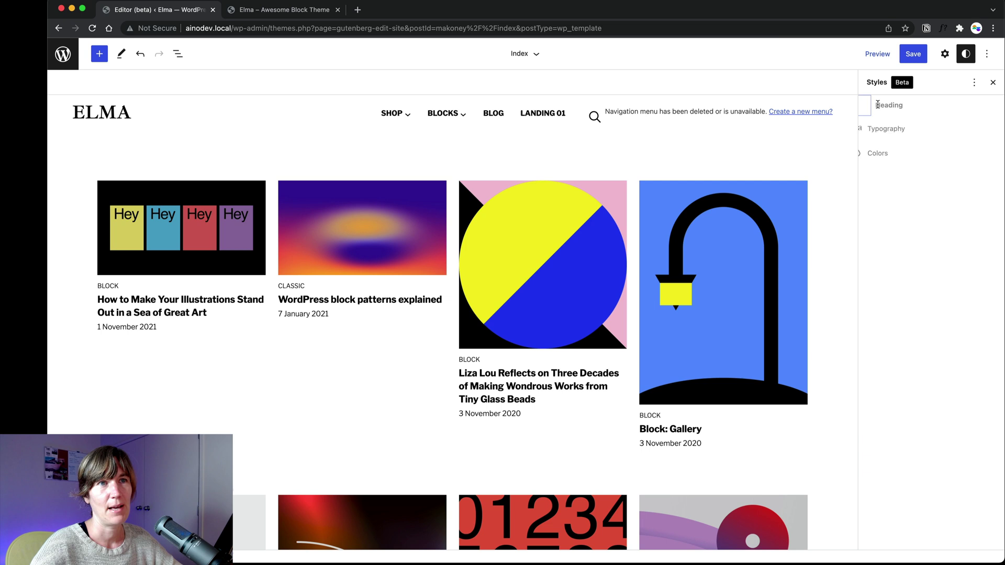
# Step: Find the Post Title block in the Blocks list and open its Typography settings
pyautogui.click(869, 105)
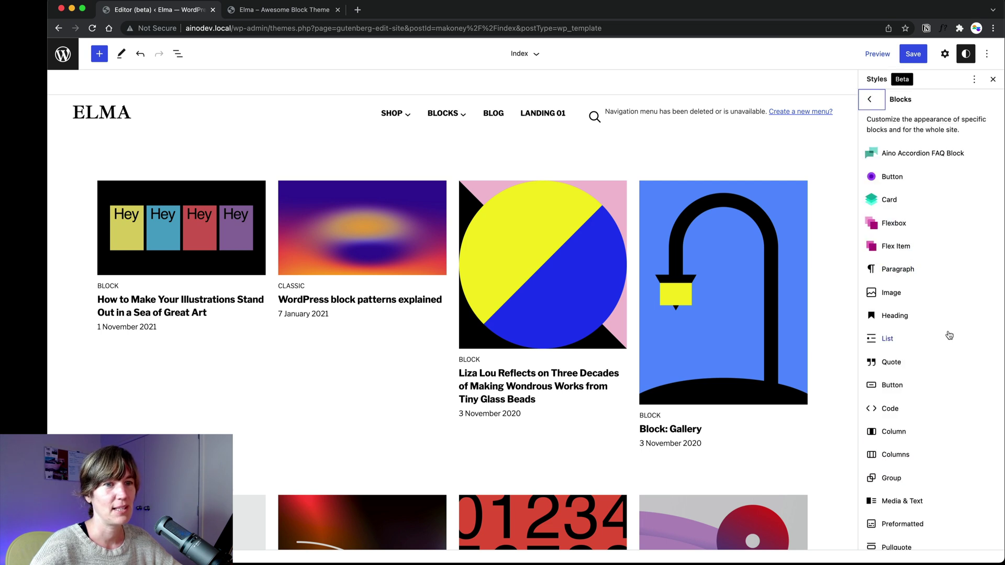
pyautogui.scroll(-5, 937, 413)
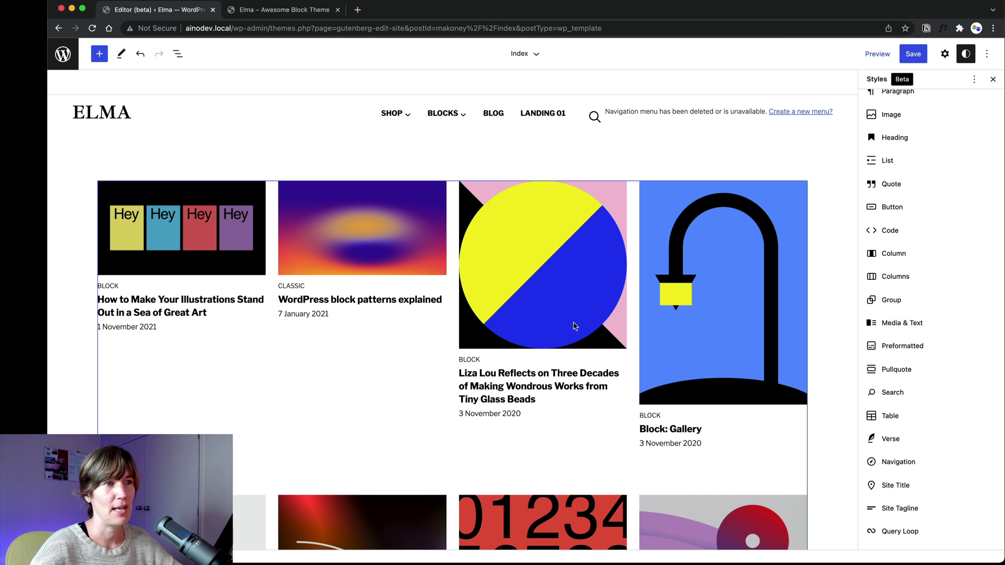
pyautogui.scroll(-2, 912, 339)
pyautogui.scroll(-4, 912, 338)
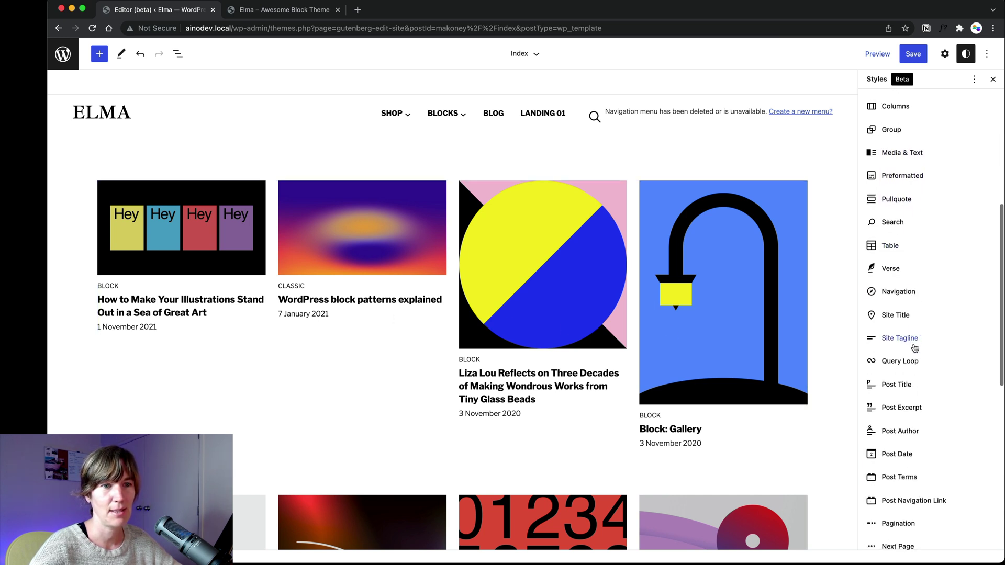
pyautogui.scroll(-2, 905, 361)
pyautogui.scroll(-5, 900, 377)
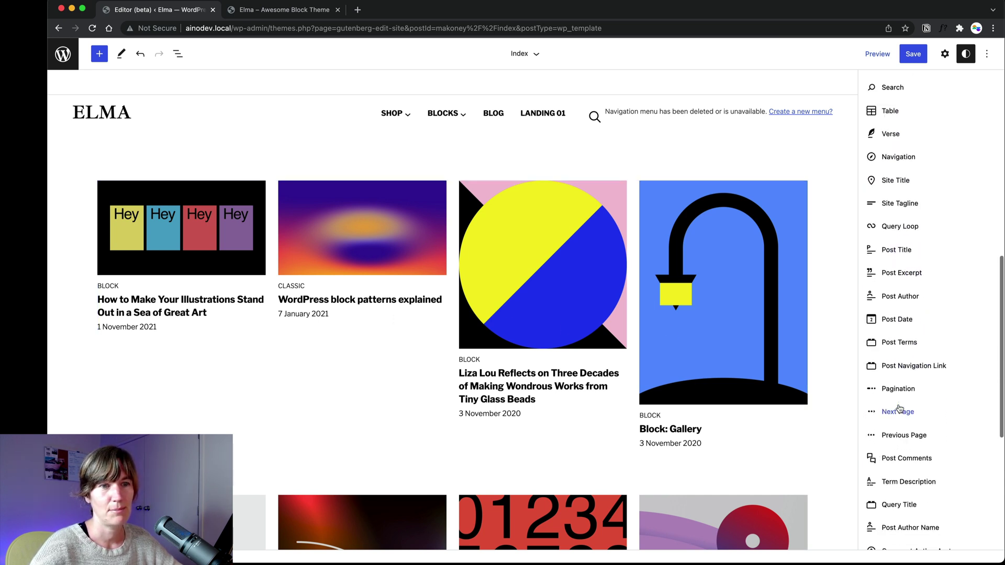
pyautogui.scroll(-2, 913, 329)
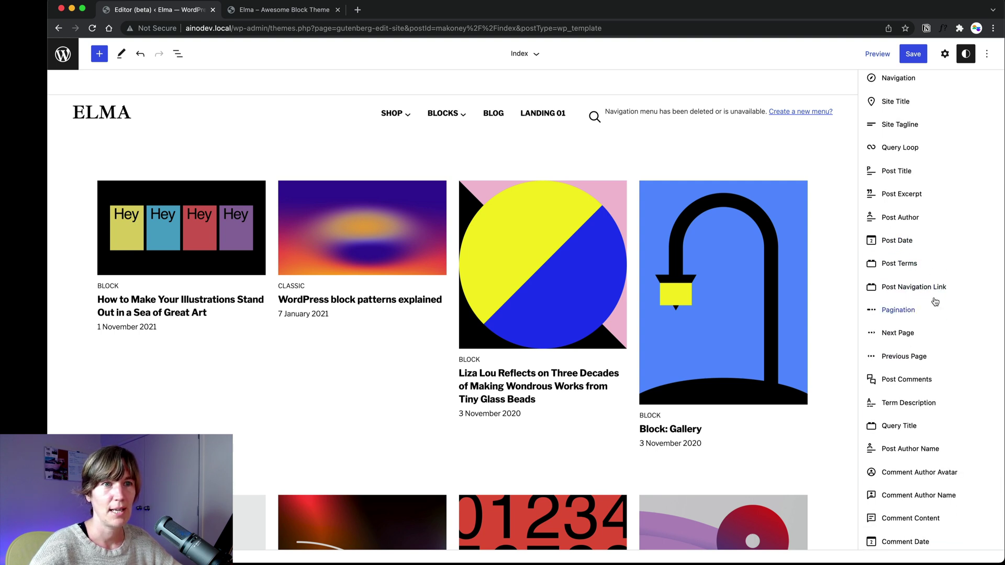
pyautogui.scroll(2, 900, 299)
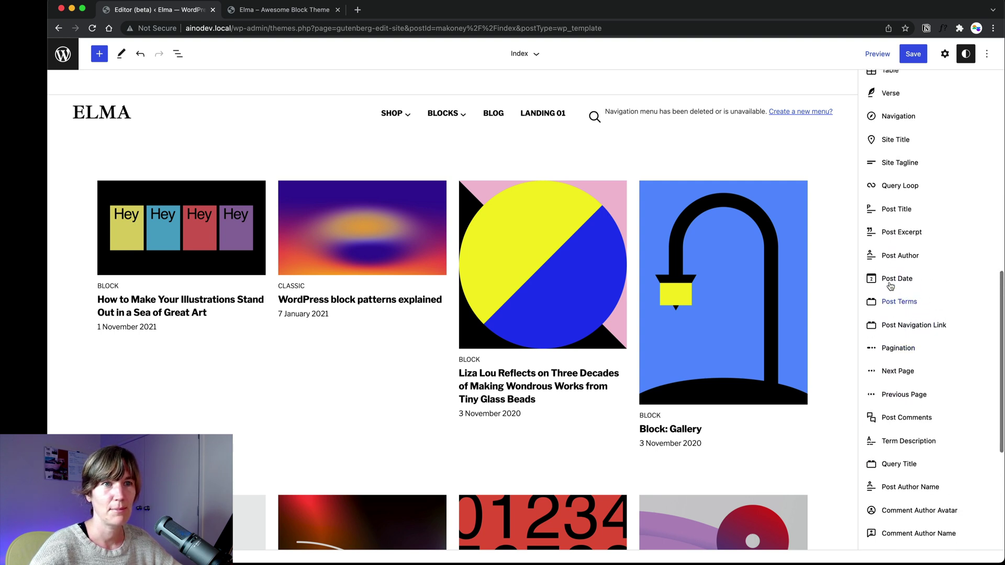
pyautogui.click(890, 226)
pyautogui.click(888, 128)
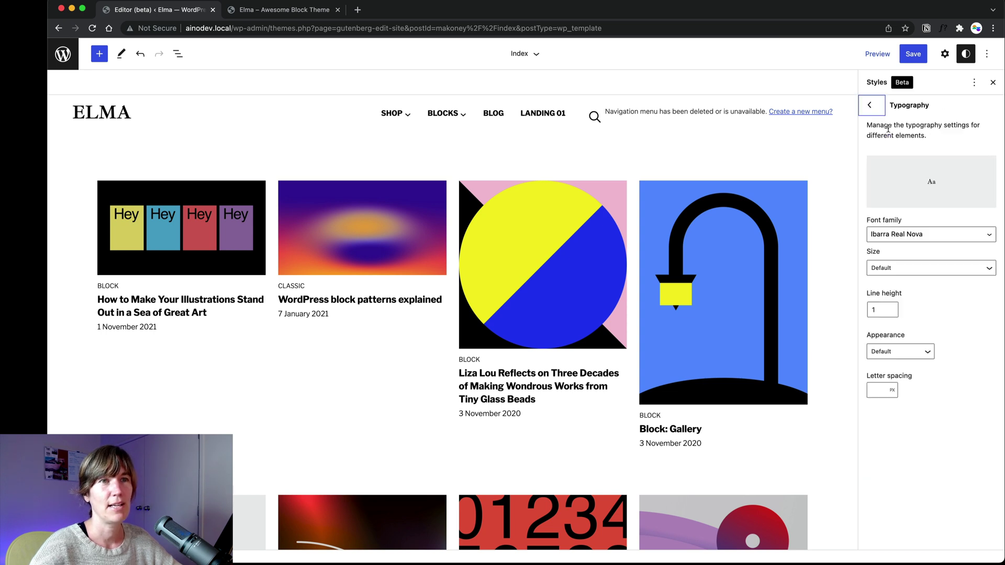
# Step: Try Libre Franklin as the Post Title font, then revert to Ibarra Real Nova
pyautogui.click(935, 235)
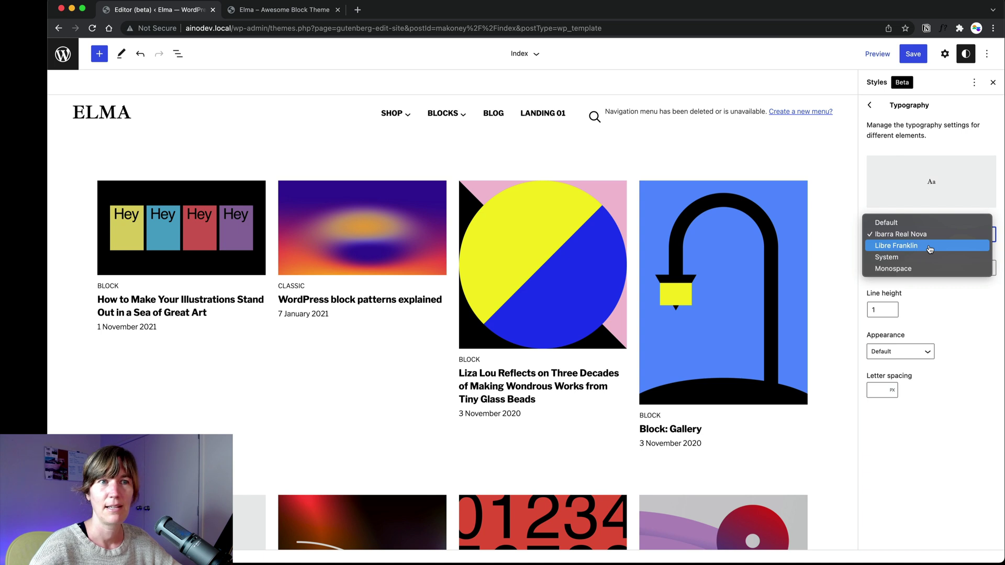
pyautogui.click(929, 247)
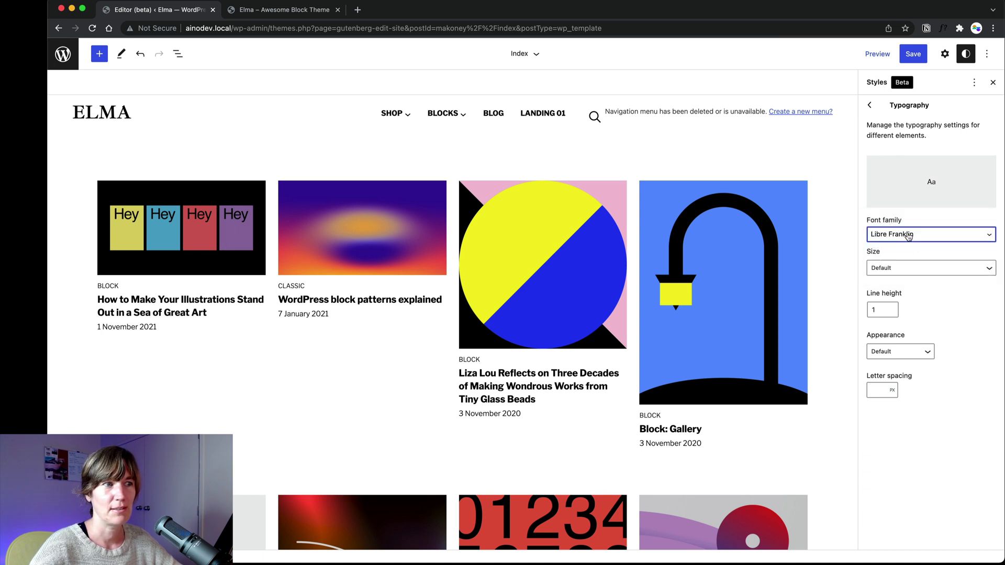
pyautogui.click(908, 235)
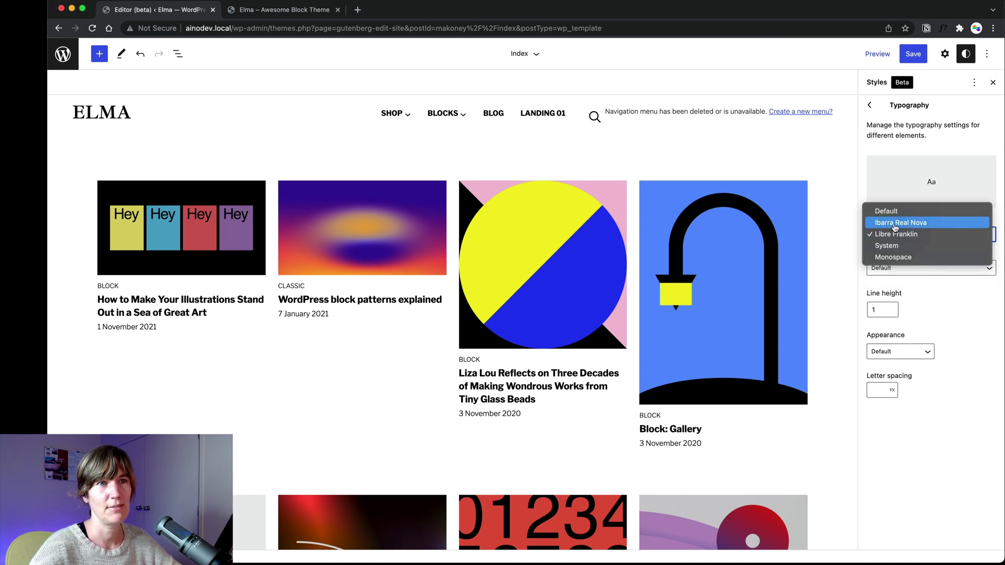
pyautogui.click(767, 296)
pyautogui.hotkey('ctrl', 'z')
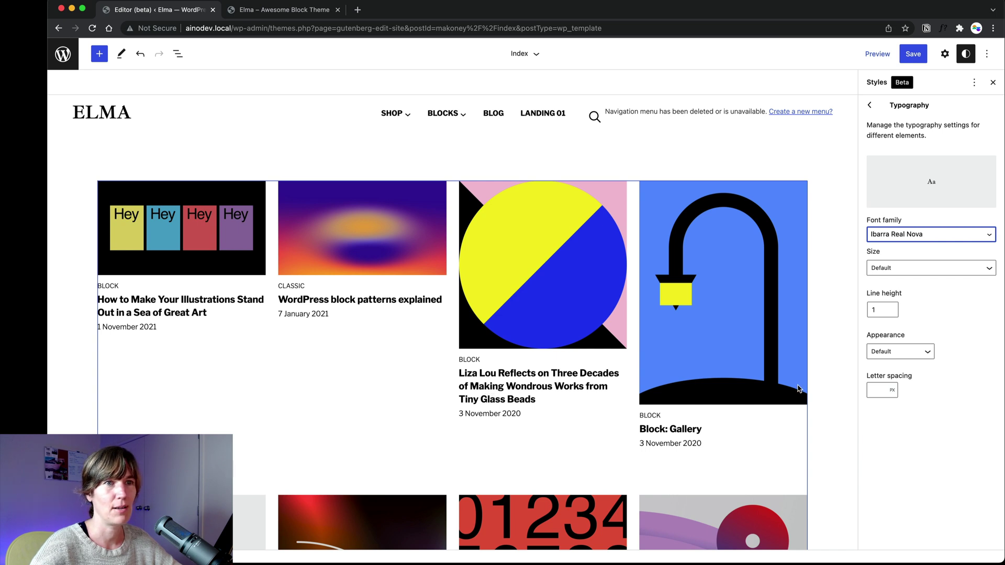
pyautogui.click(871, 106)
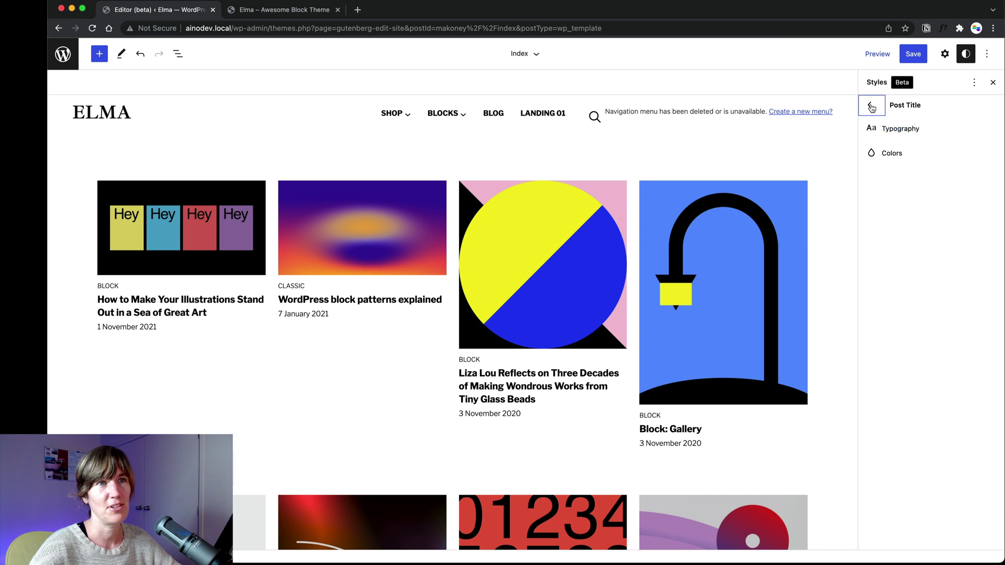
# Step: Return to the Styles root and open the save review listing Custom Styles
pyautogui.click(871, 107)
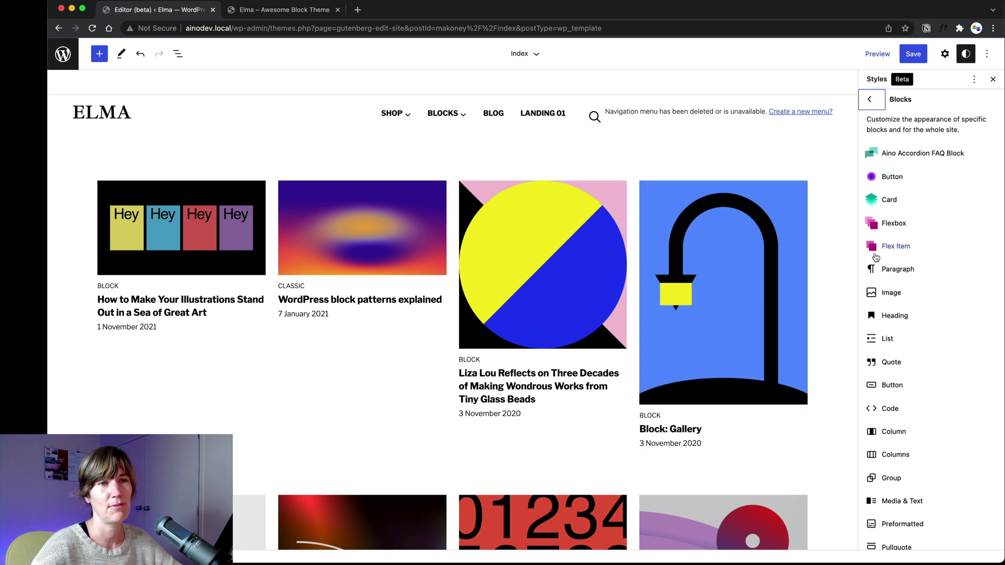
pyautogui.scroll(-1, 917, 289)
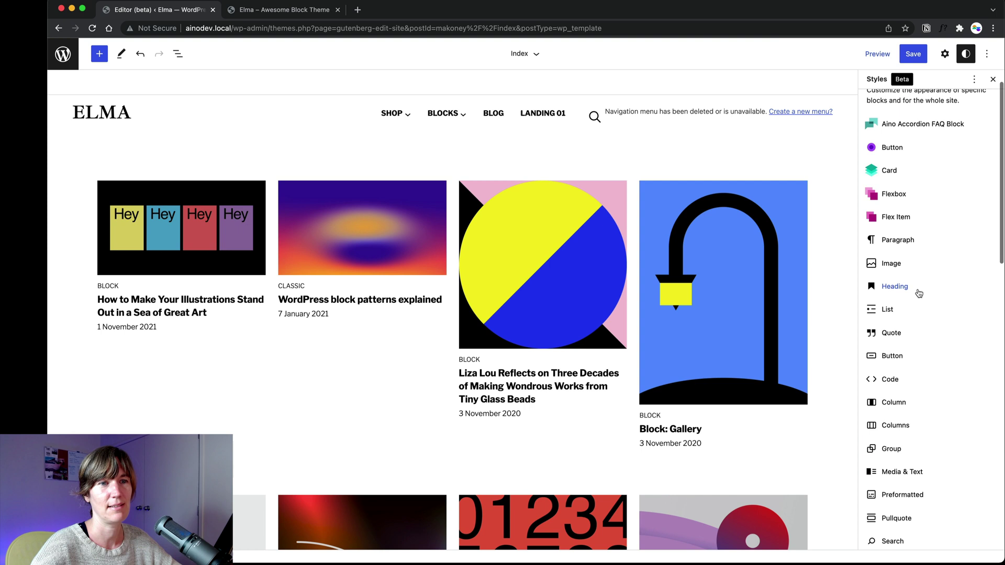
pyautogui.scroll(1, 916, 290)
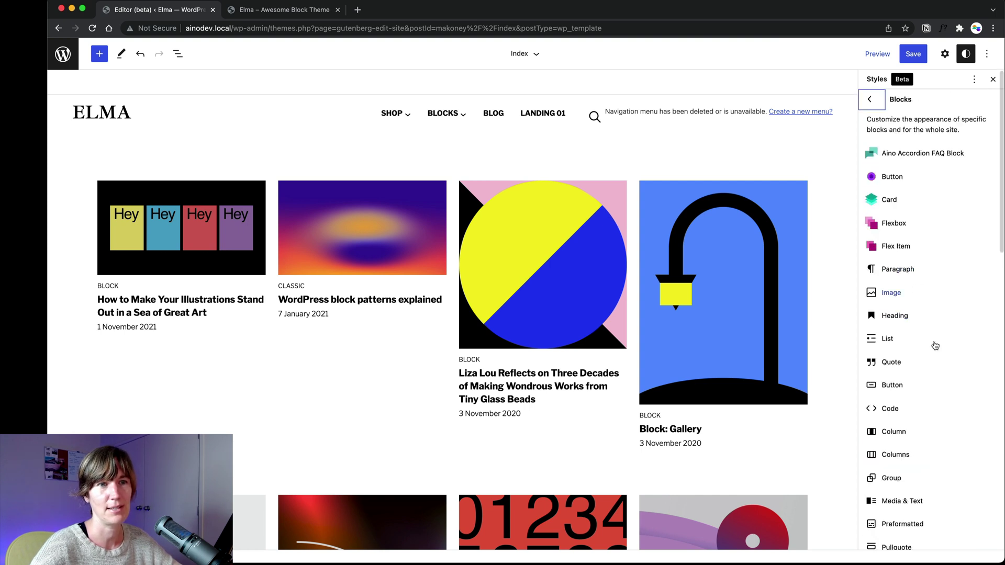
pyautogui.scroll(-1, 936, 367)
pyautogui.scroll(1, 937, 384)
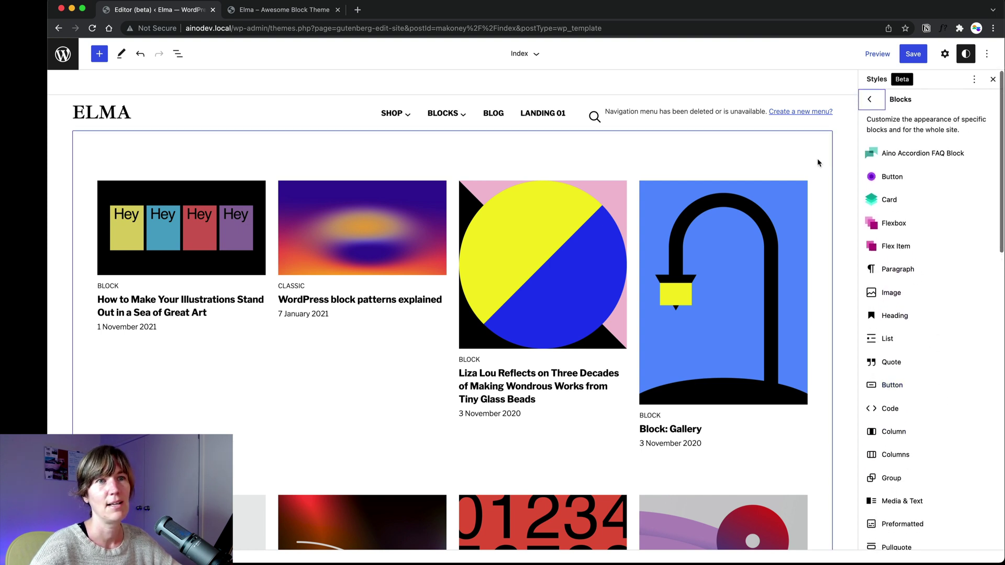
pyautogui.click(871, 100)
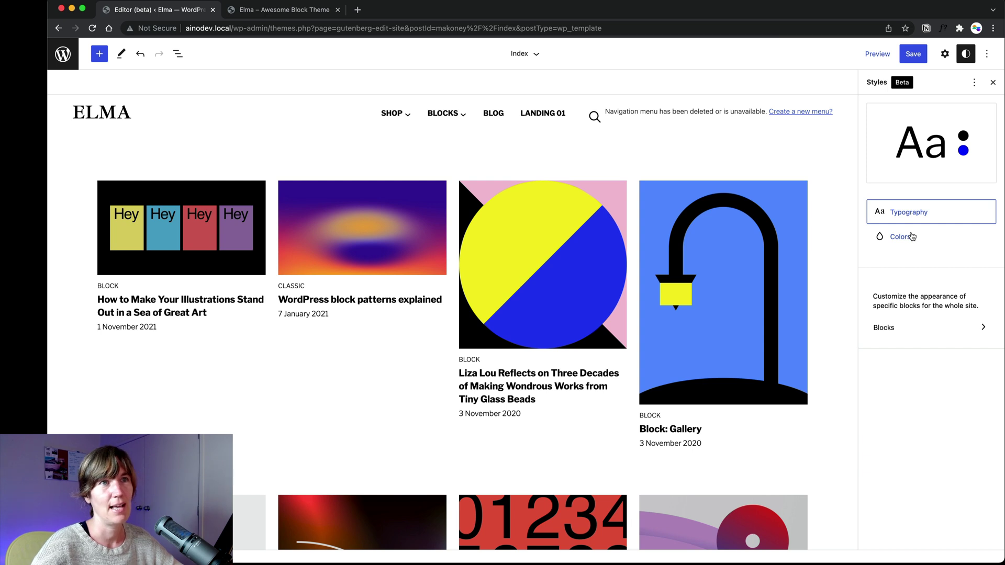
pyautogui.click(913, 54)
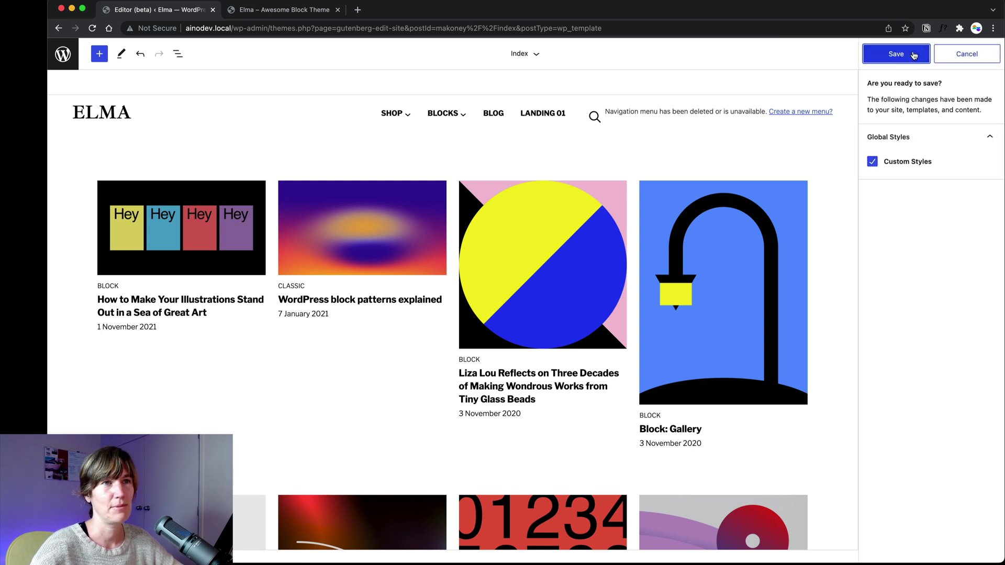
# Step: Save the Custom Styles changes and open the site editor navigation sidebar
pyautogui.click(914, 55)
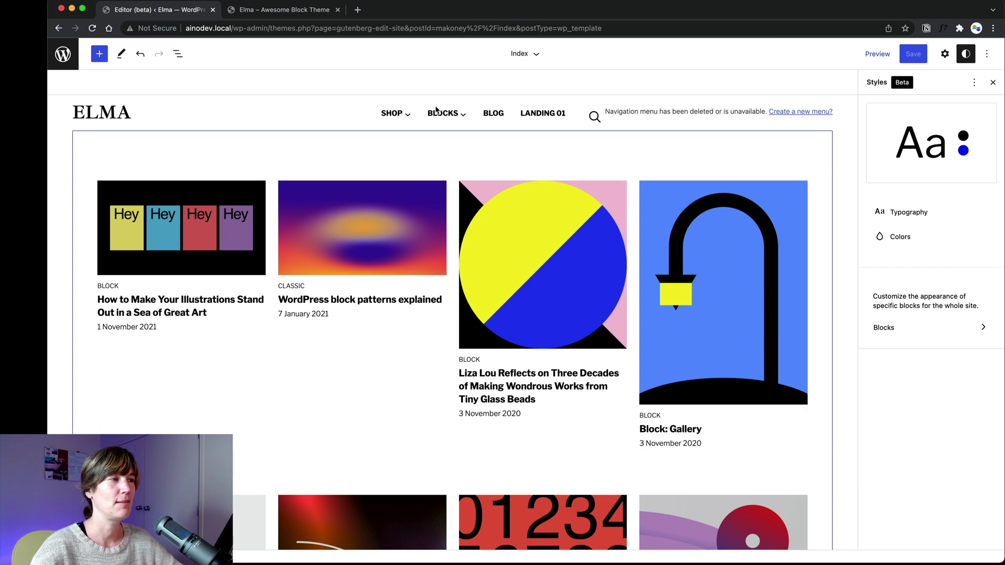
pyautogui.click(61, 54)
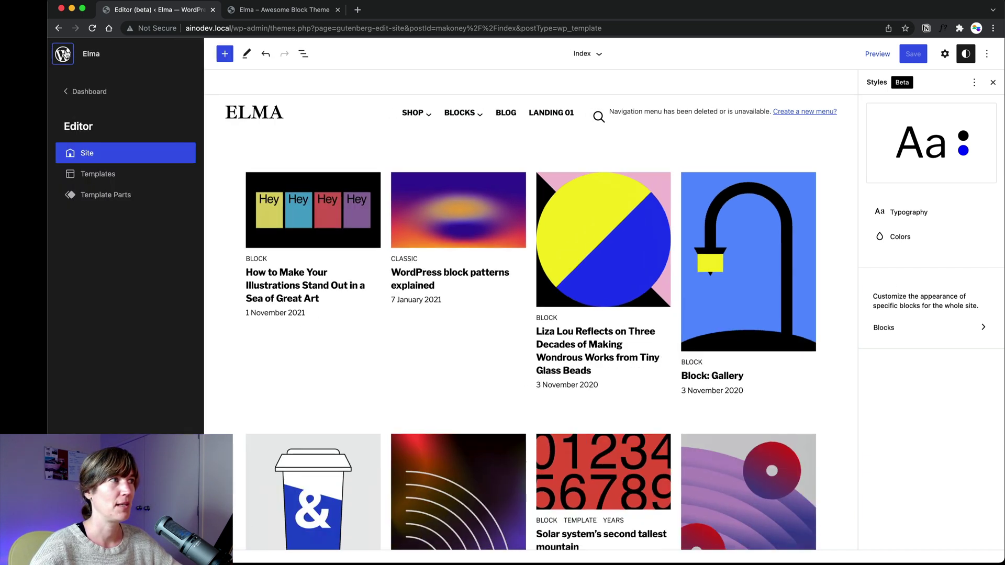
# Step: Return to the admin Dashboard from the site editor sidebar
pyautogui.click(90, 92)
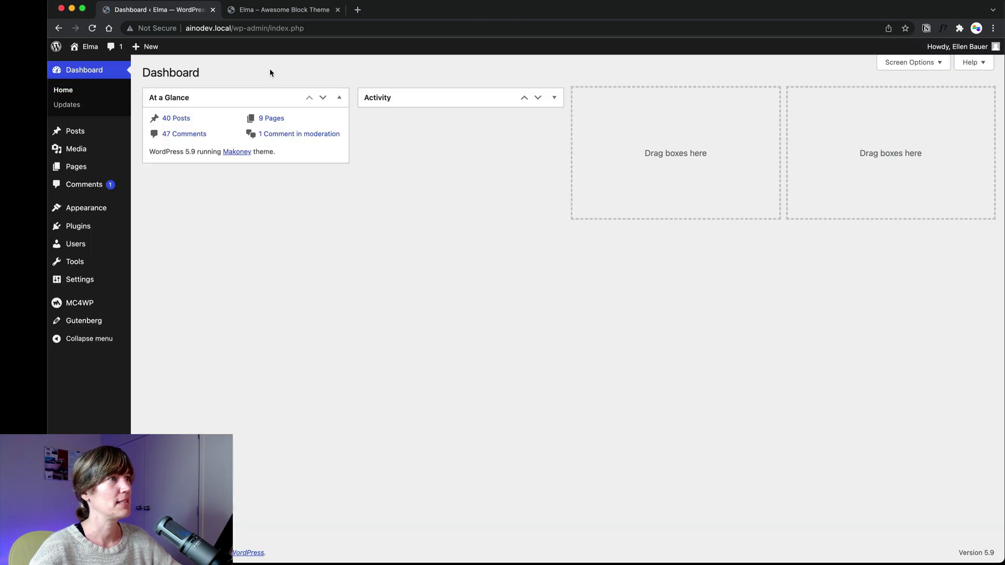